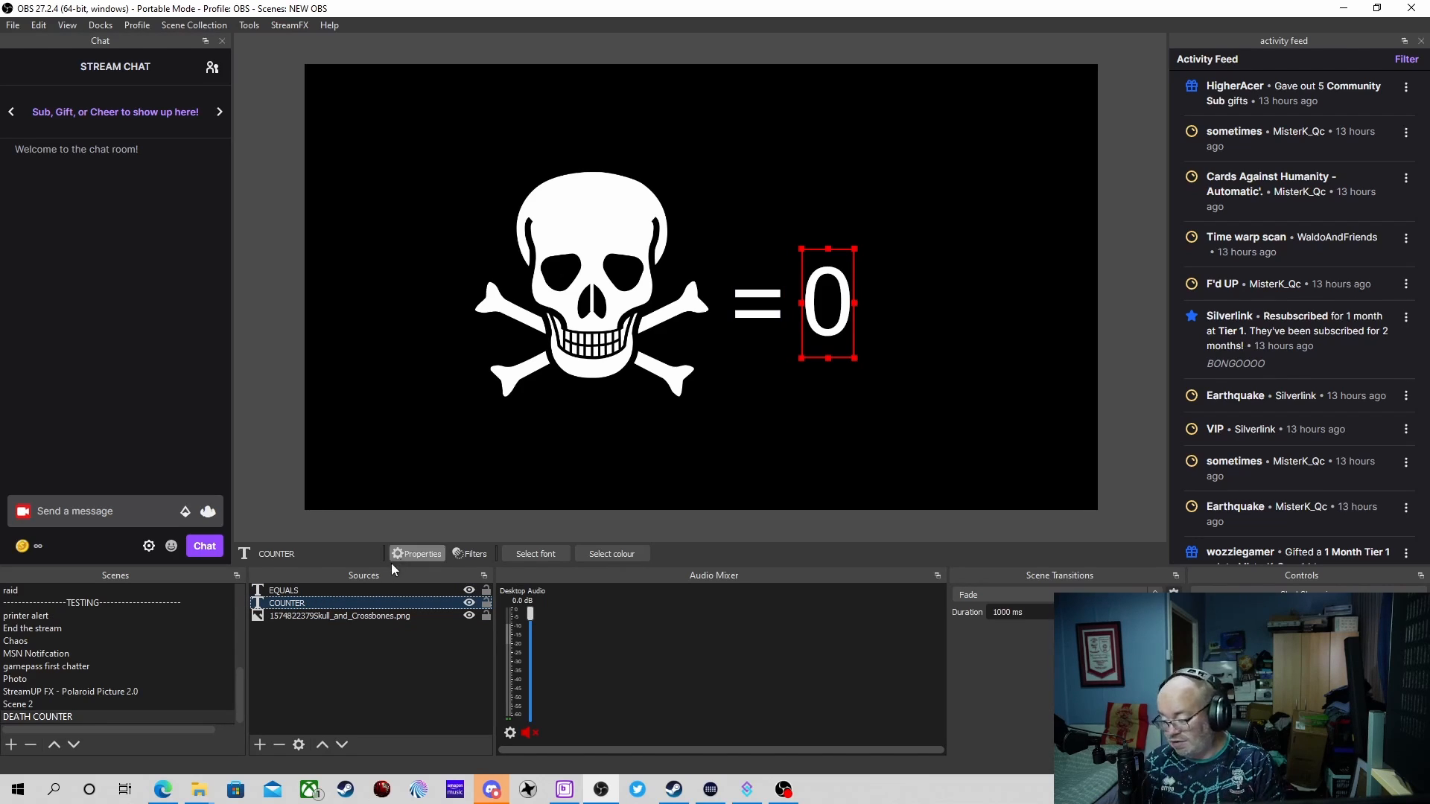
Switch to Stream Deck, search its plugin store for COUNTER, and close the store.
left_click(721, 799)
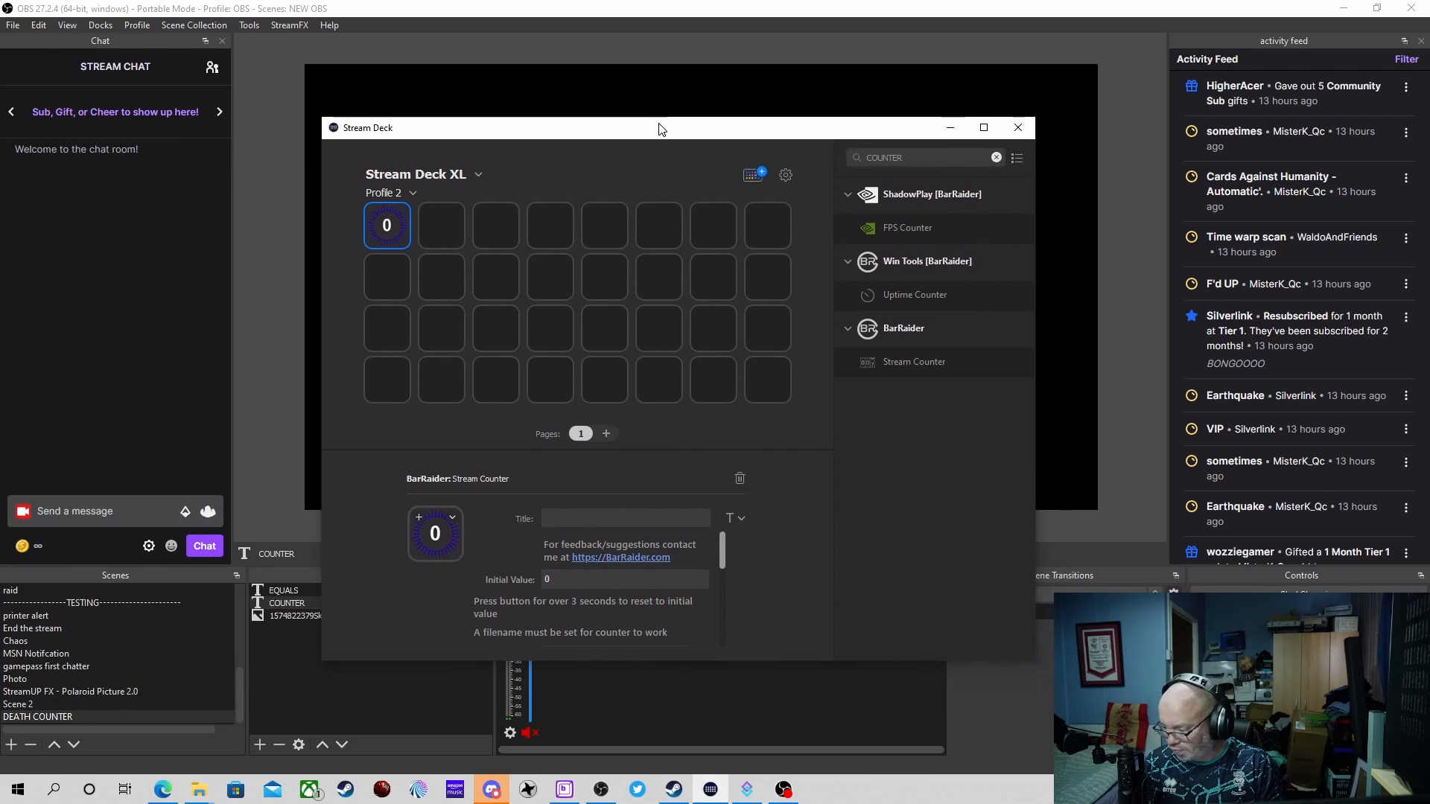
left_click(996, 157)
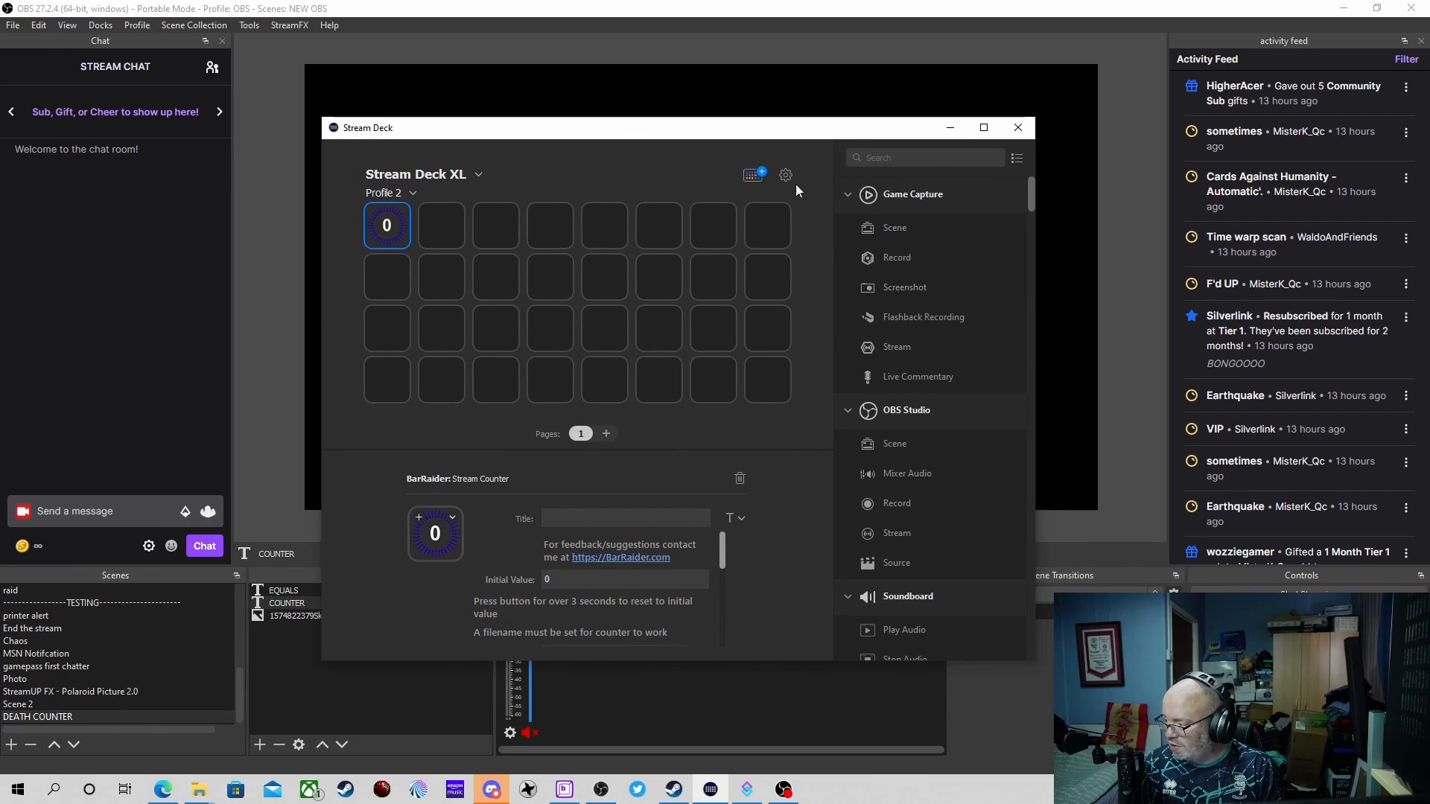
left_click(752, 176)
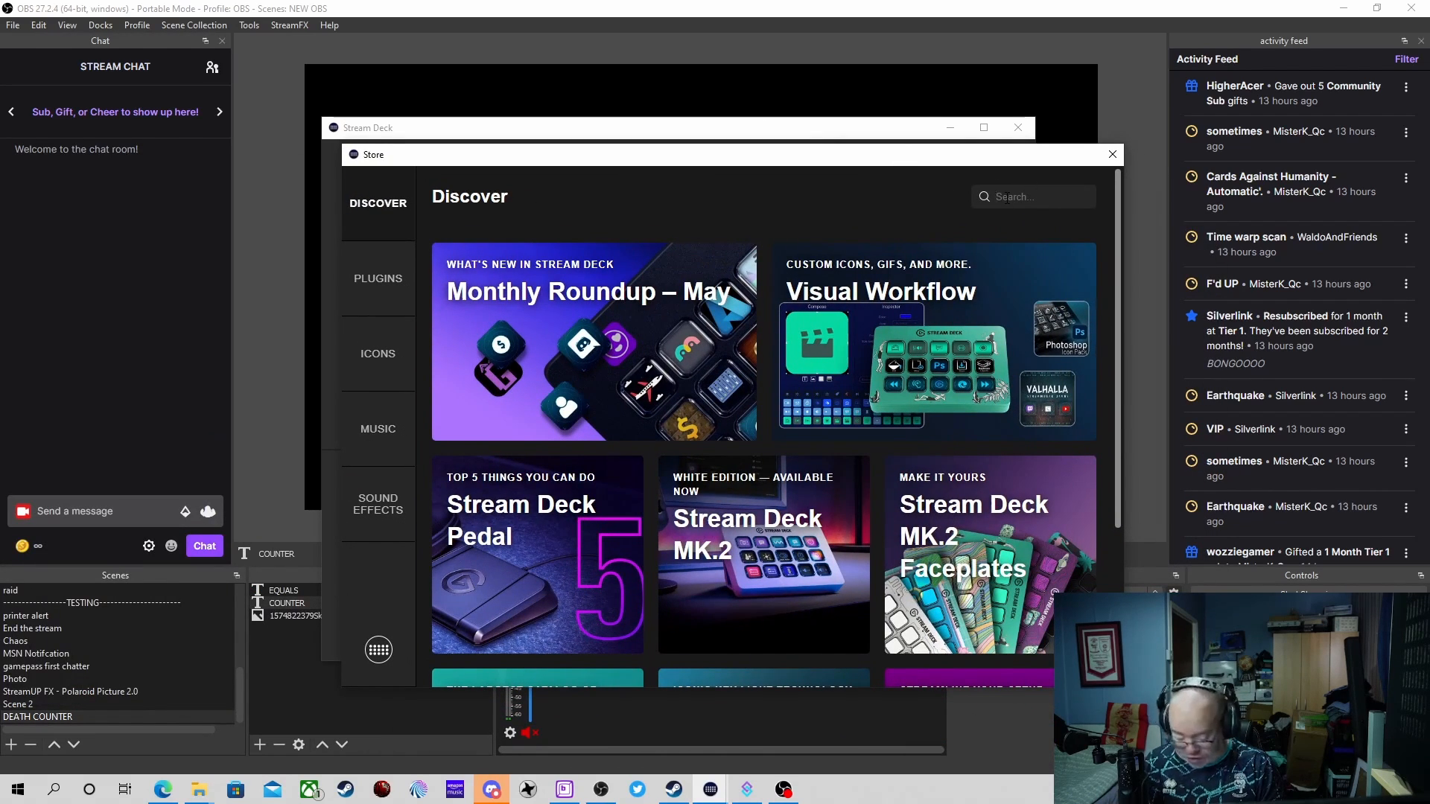
left_click(1005, 198)
type("COUNTER")
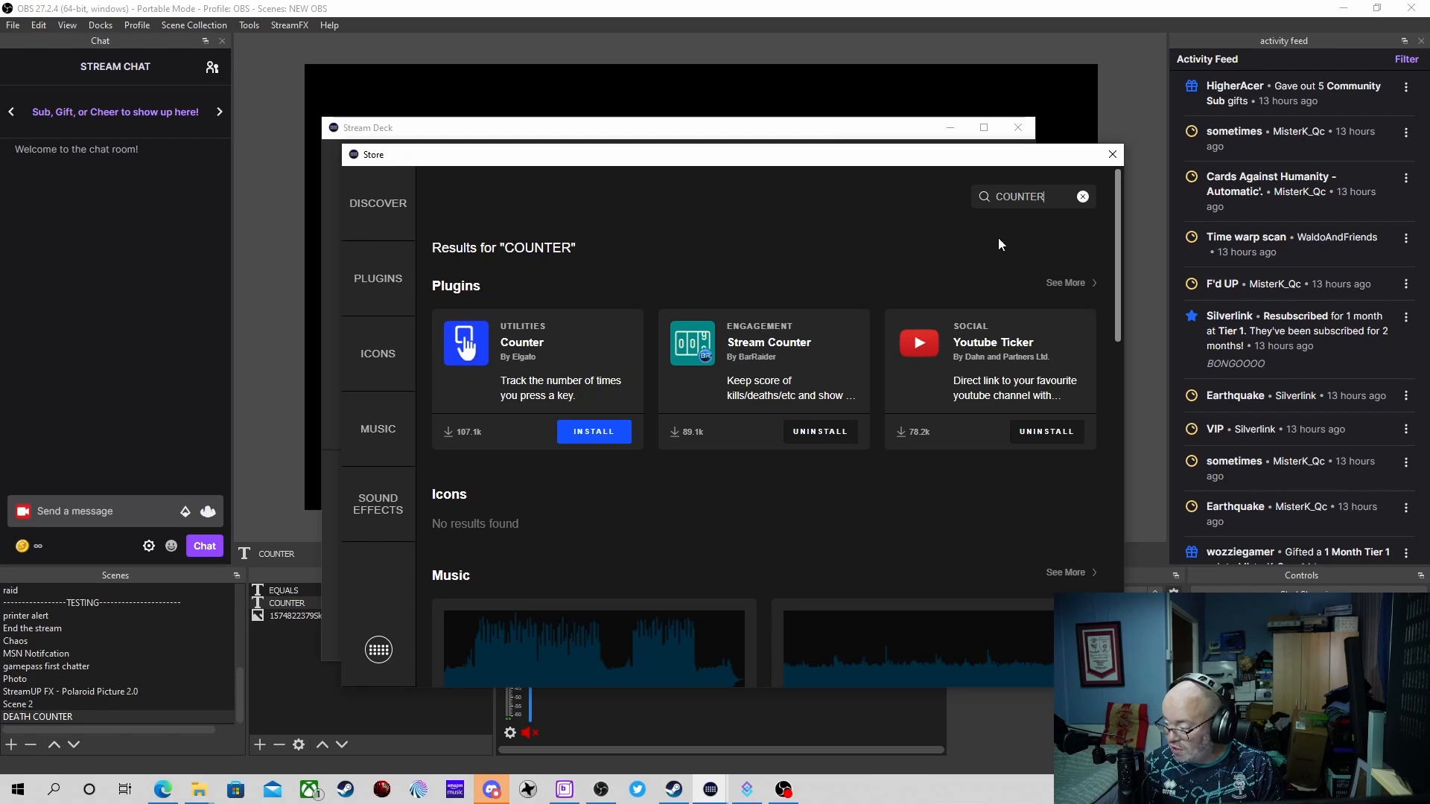
left_click(1083, 197)
left_click(1112, 154)
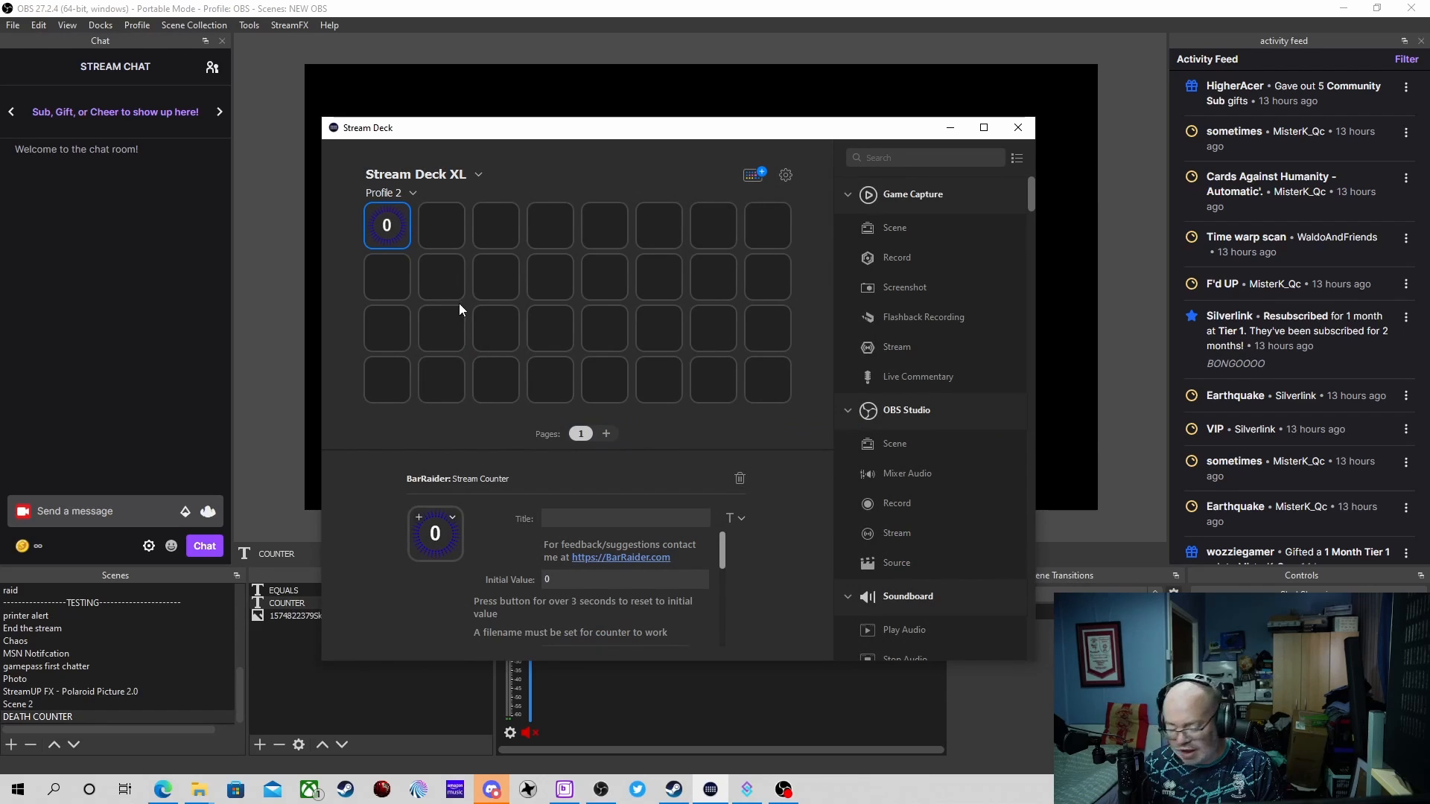
Find the Stream Counter action by searching the action list for COUNTER and assign it to the third key of the first row.
left_click(945, 157)
type("COUNTER")
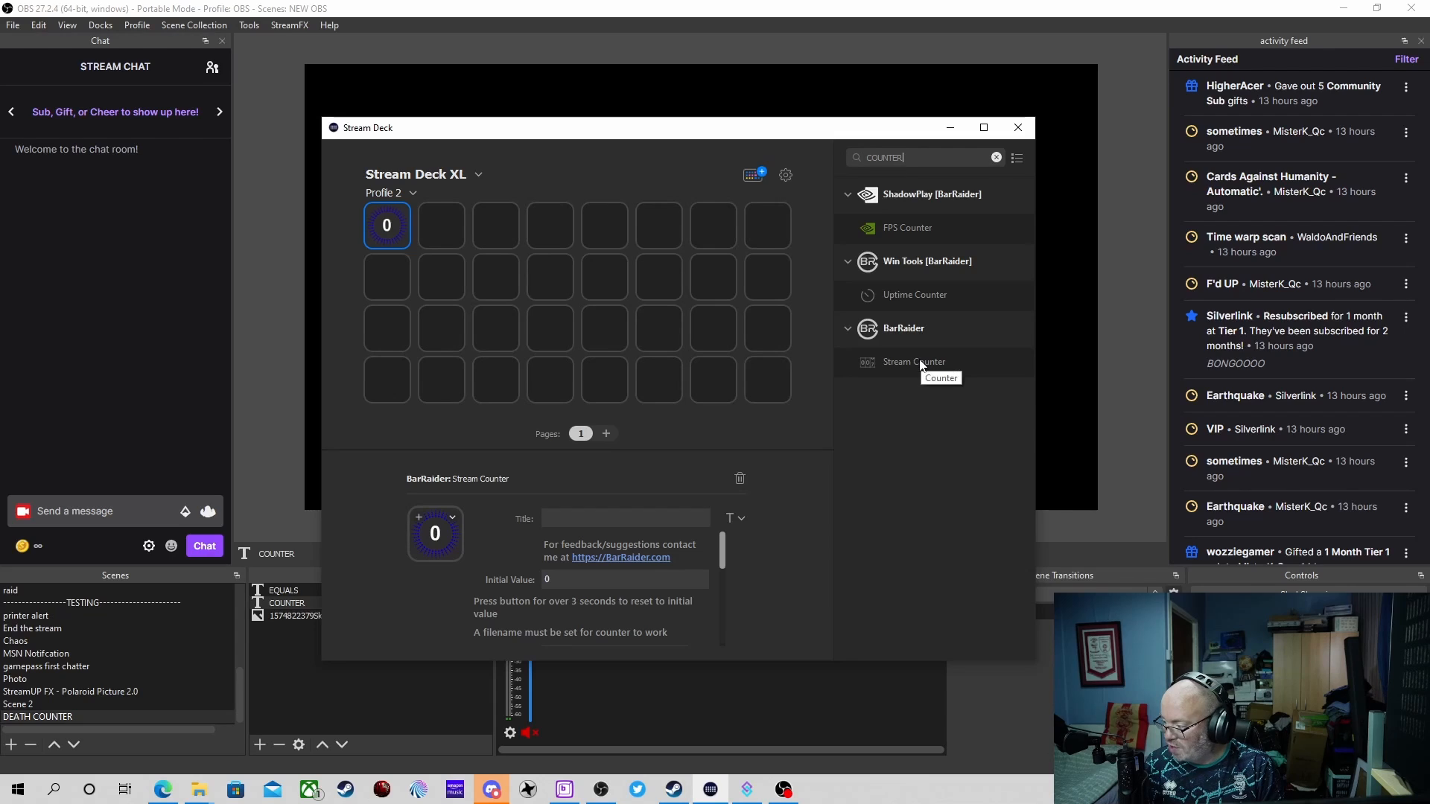
left_click_drag(920, 360, 499, 225)
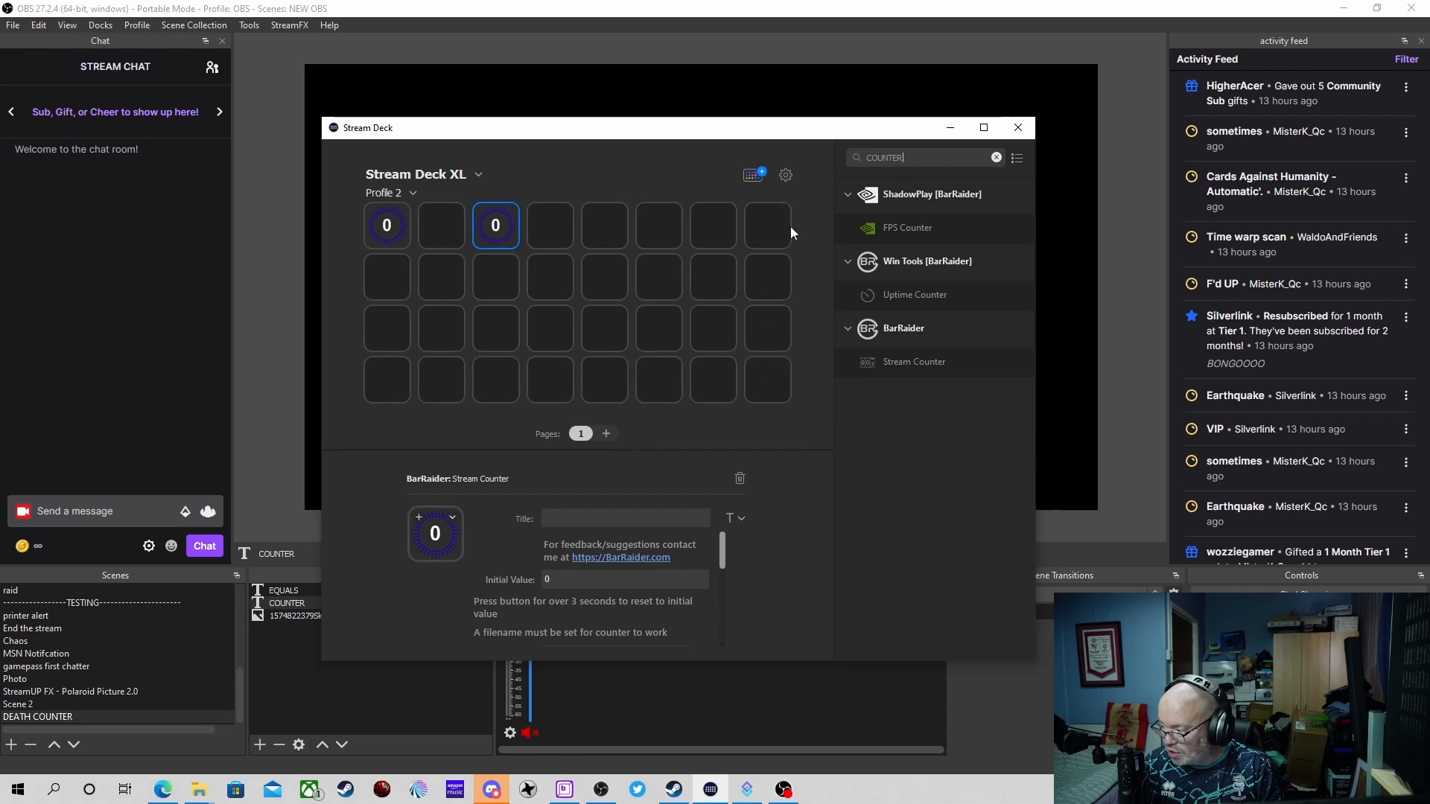
Reopen New folder from the desktop and view the item types that can be created beside the COUNTER text document.
left_click(950, 127)
left_click(1343, 8)
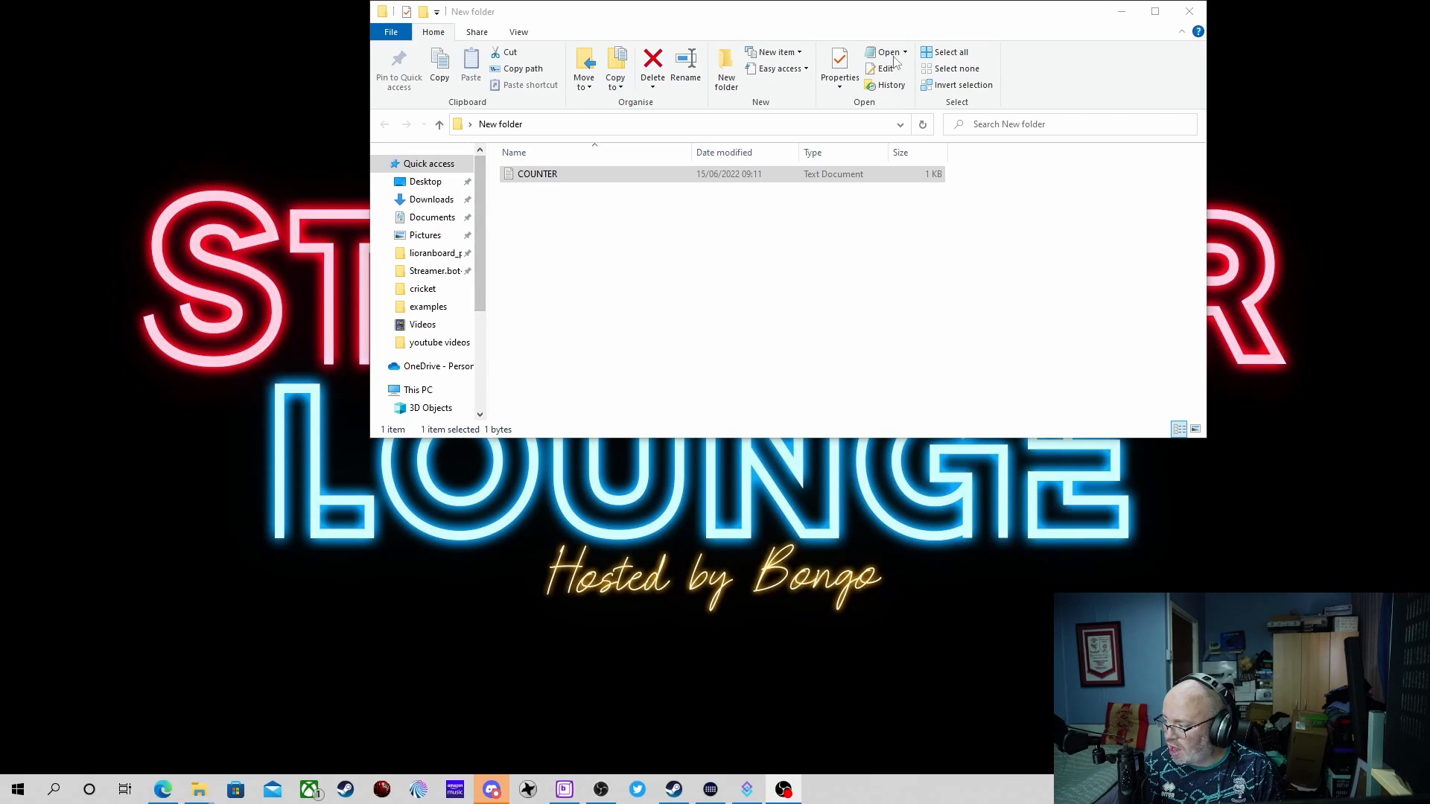
left_click(1190, 11)
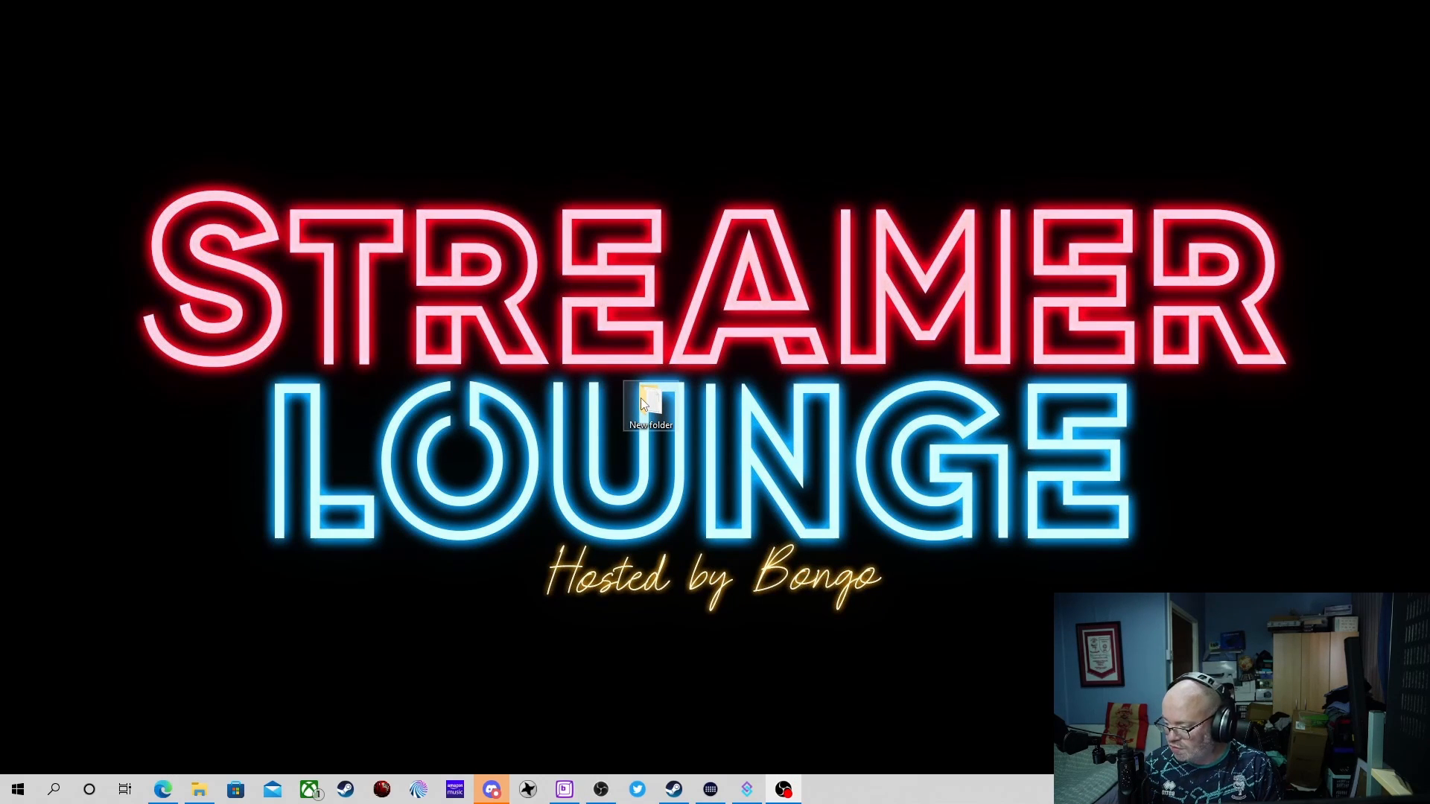
double_click(641, 399)
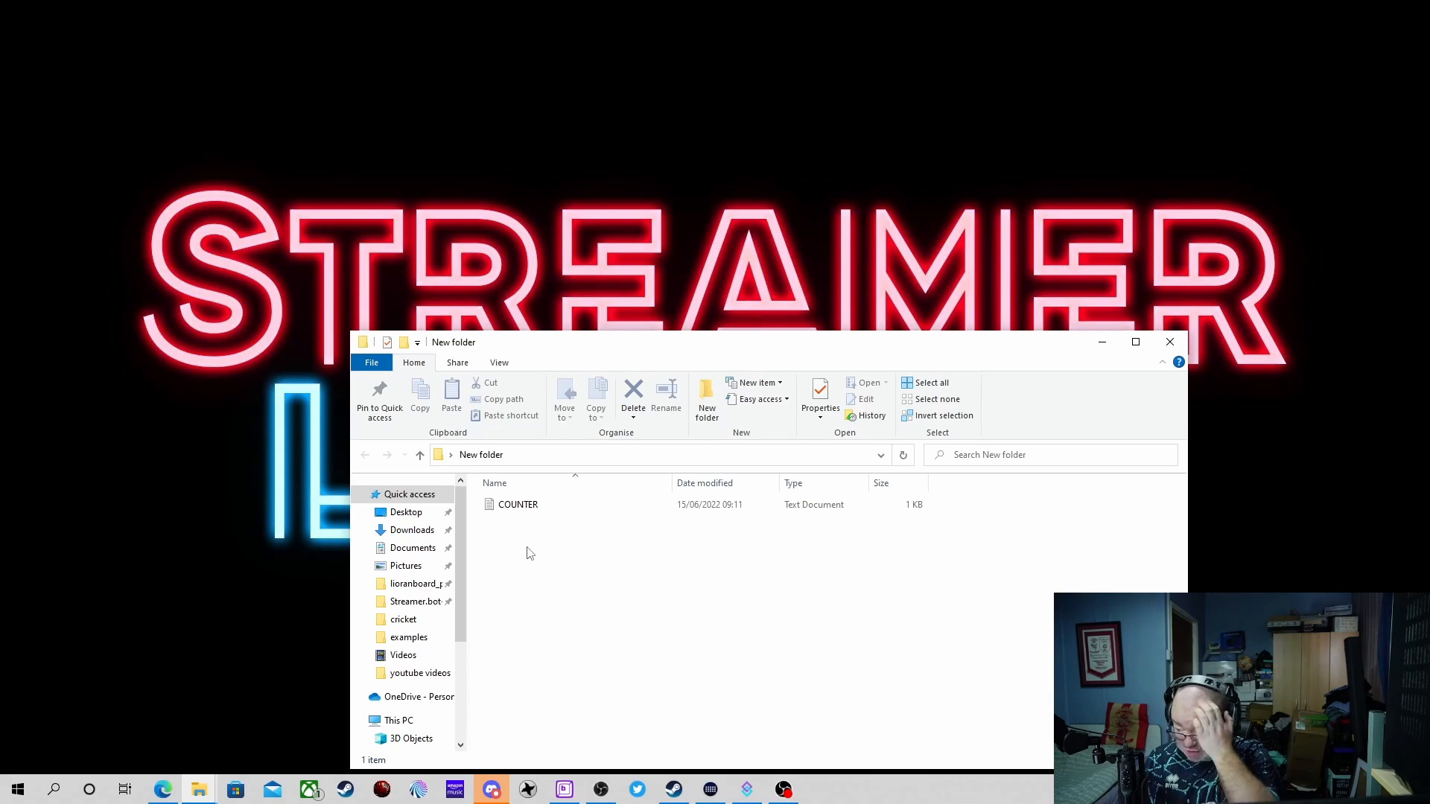
right_click(520, 533)
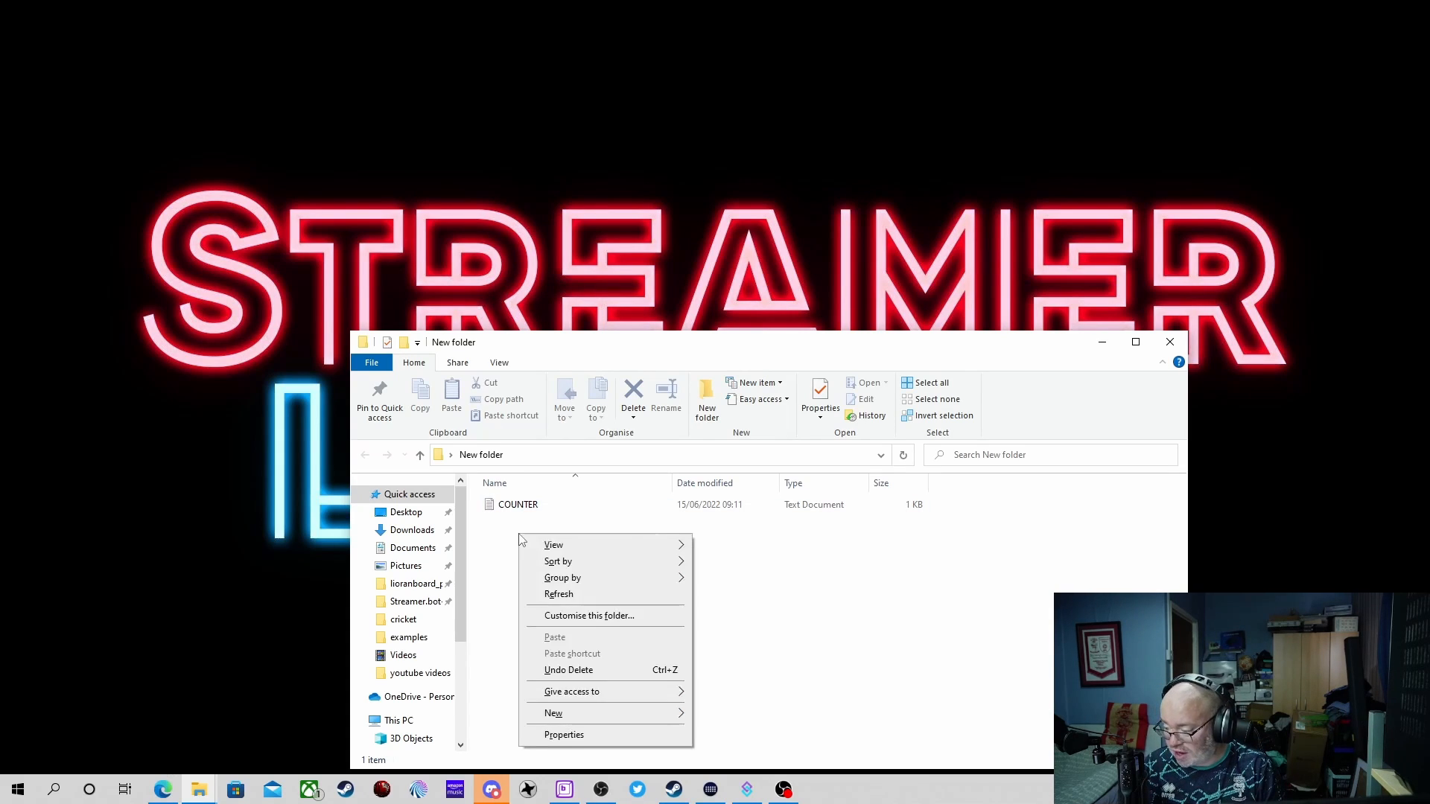
mouse_move(596, 713)
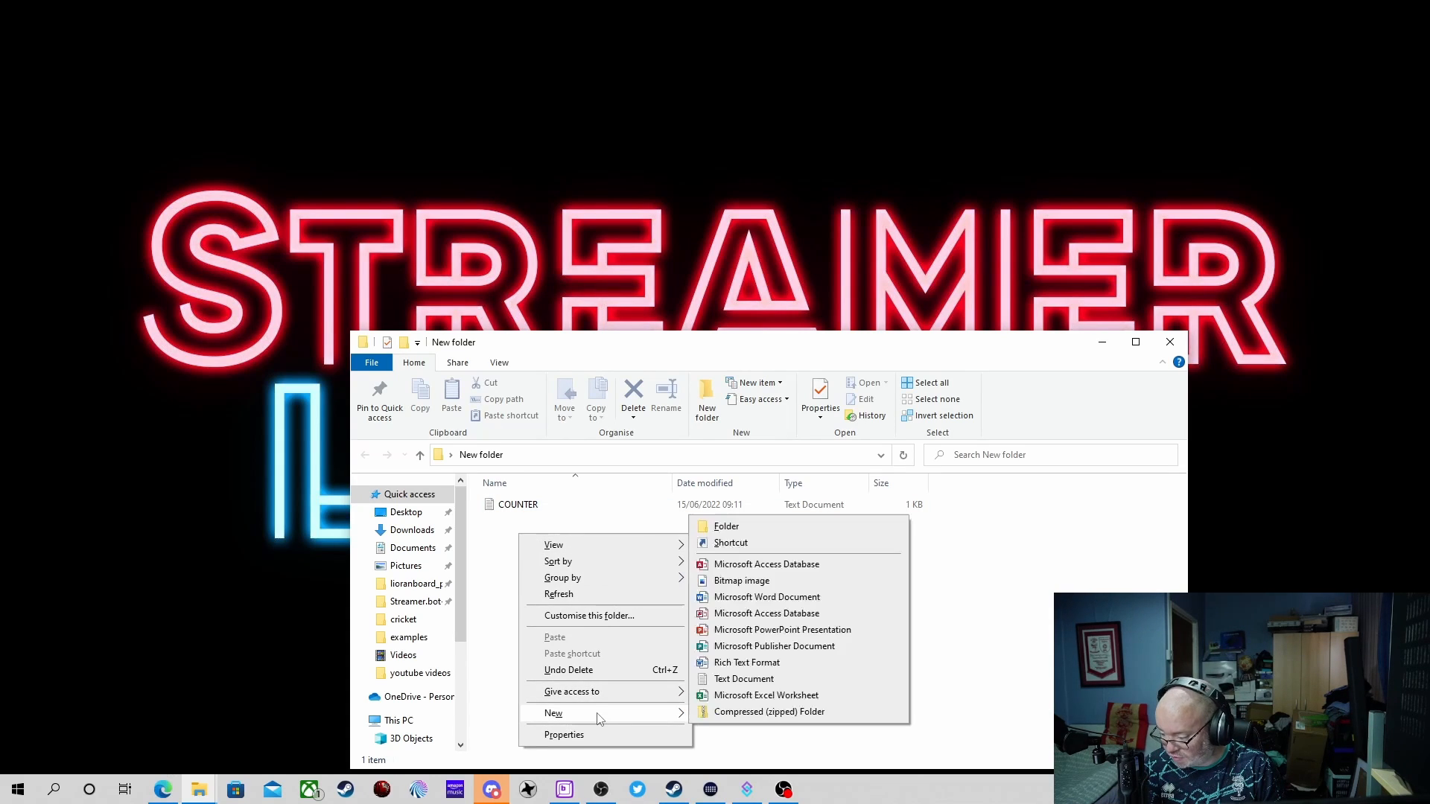
left_click(479, 574)
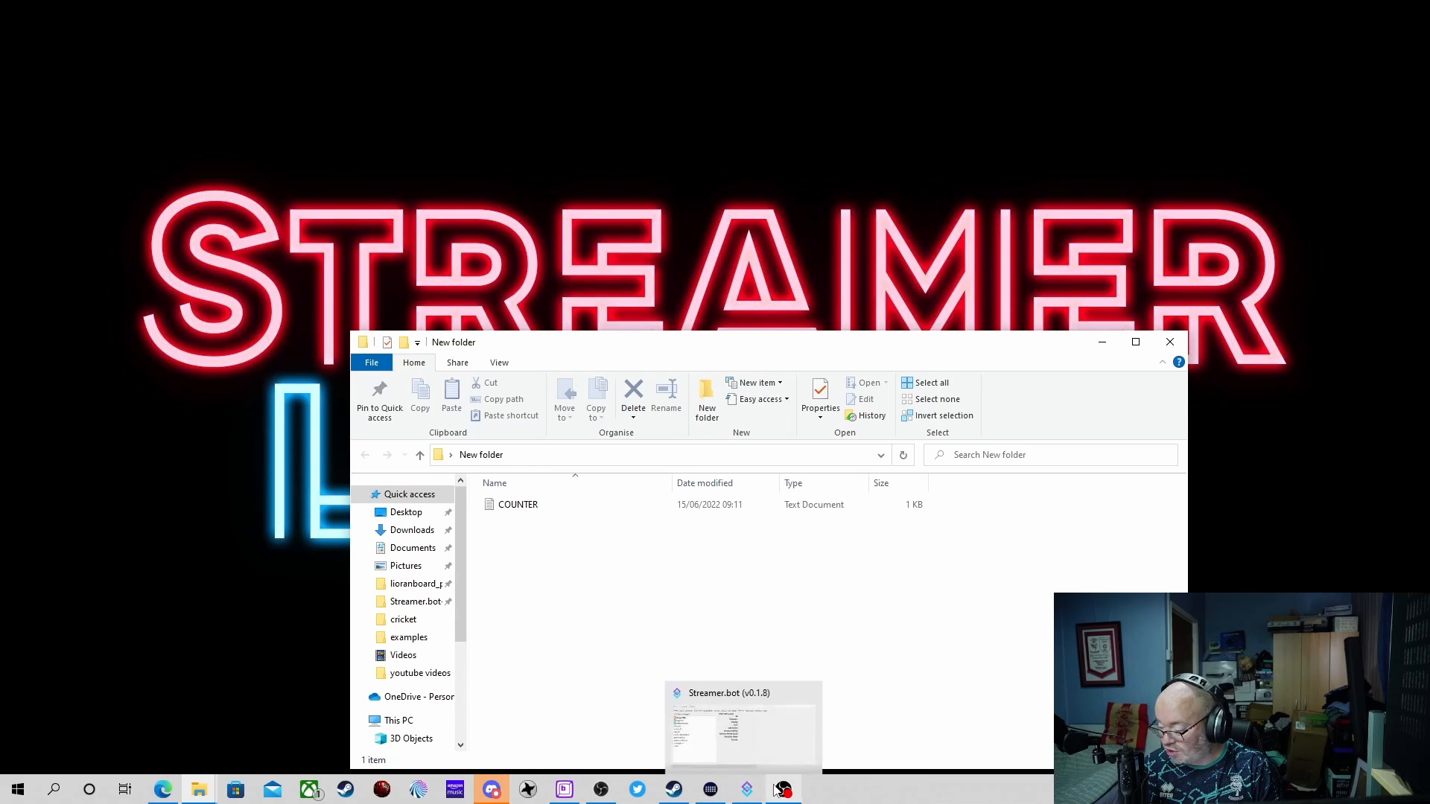
Switch to OBS and set the COUNTER text source to read from COUNTER.txt in the desktop's New folder.
left_click(602, 789)
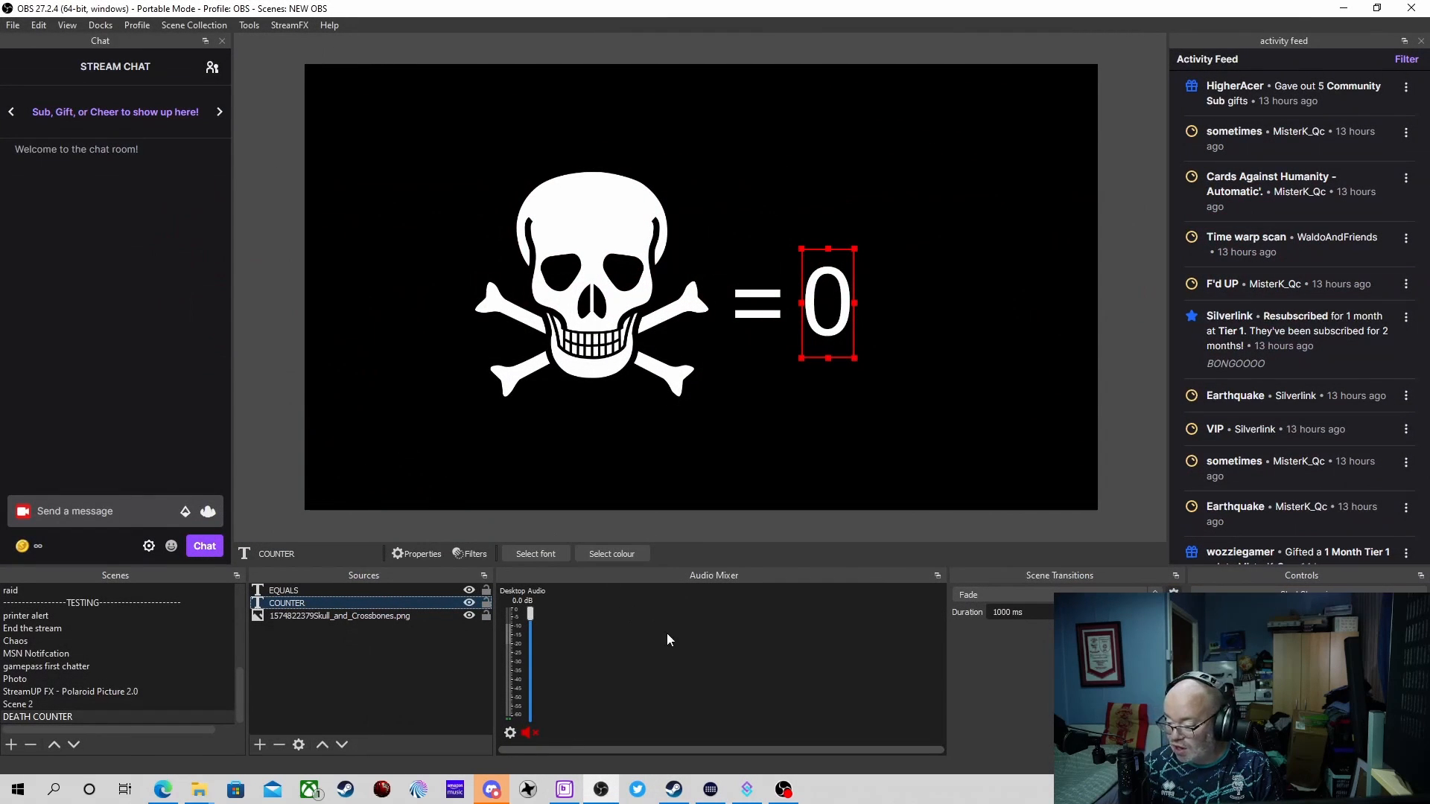
double_click(358, 602)
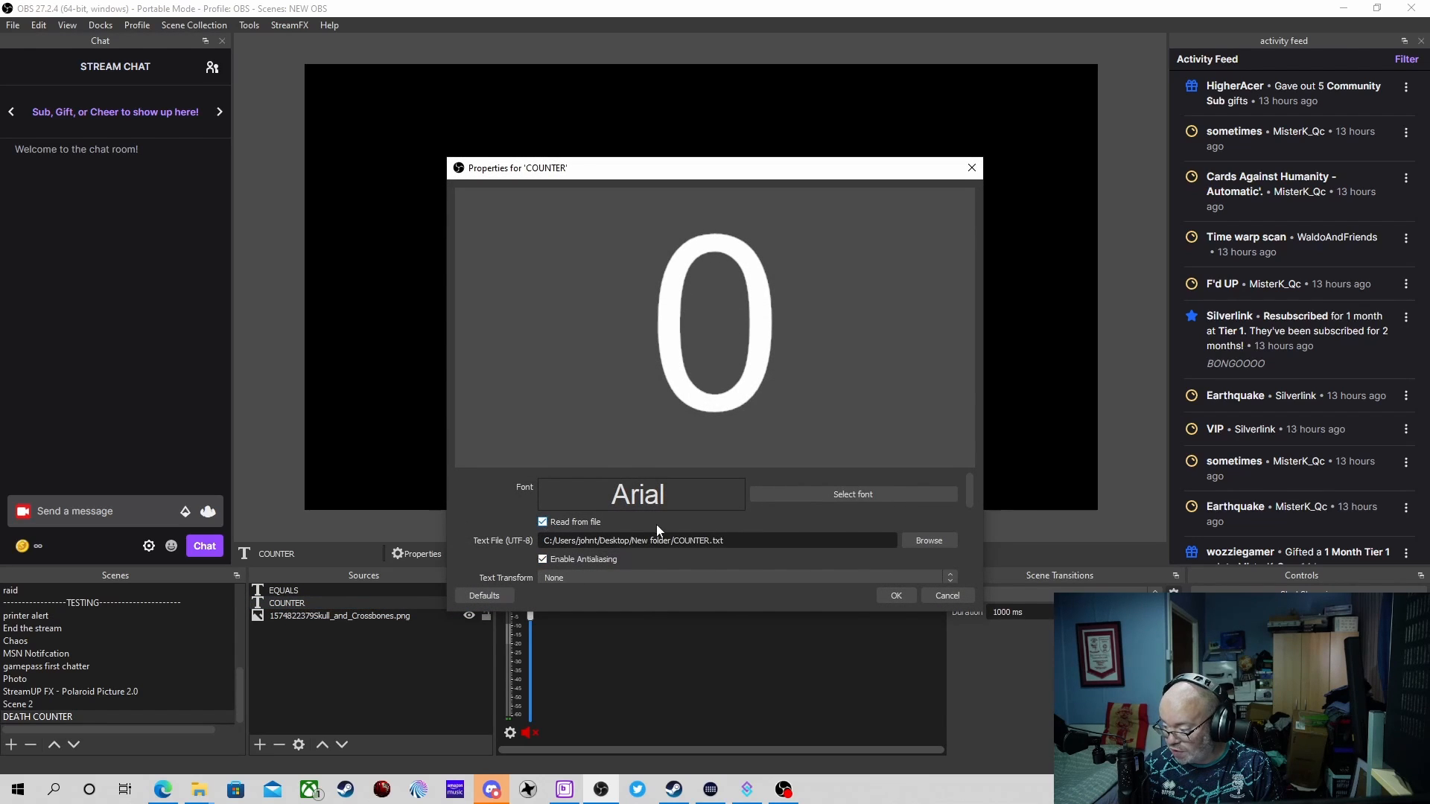
left_click(907, 541)
double_click(622, 290)
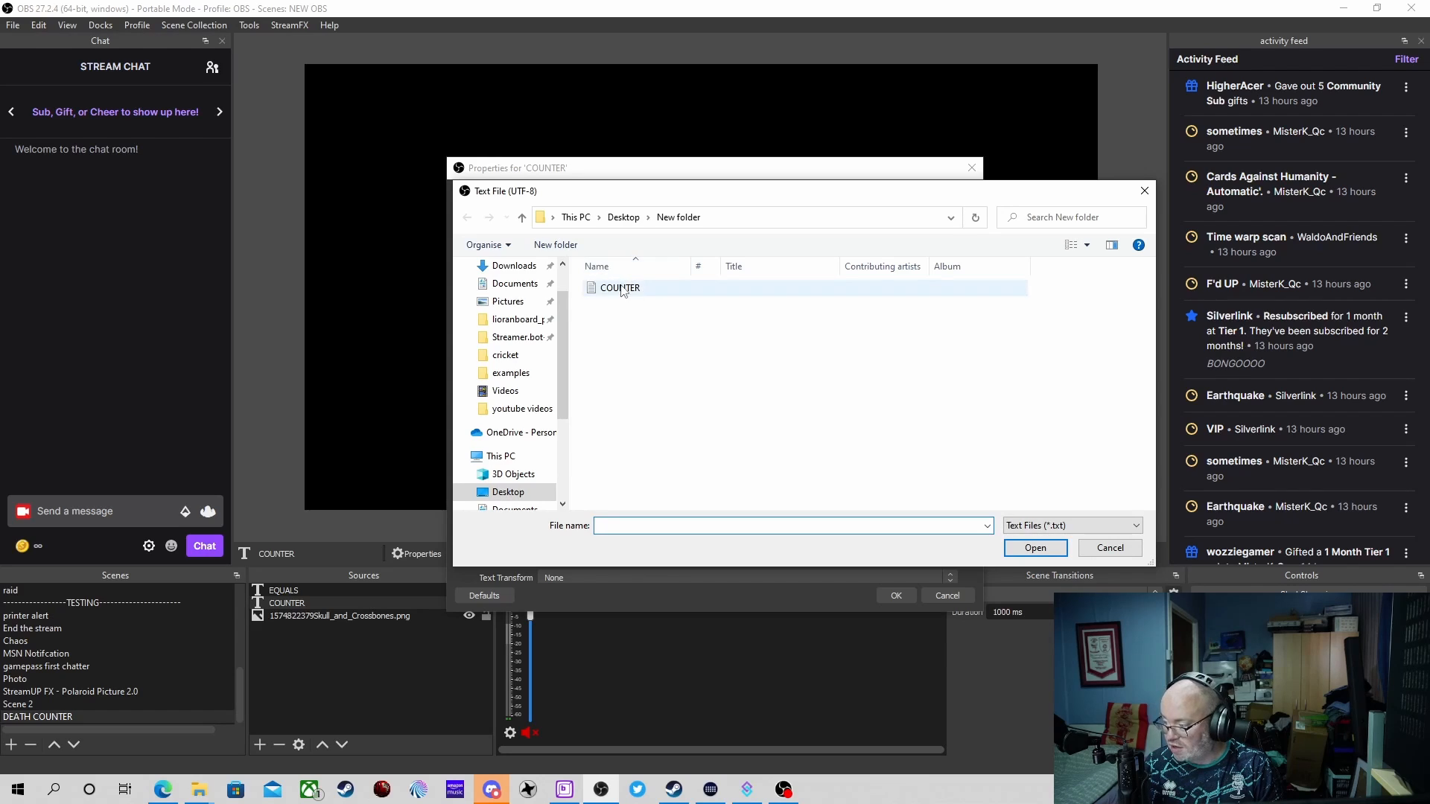
left_click(898, 596)
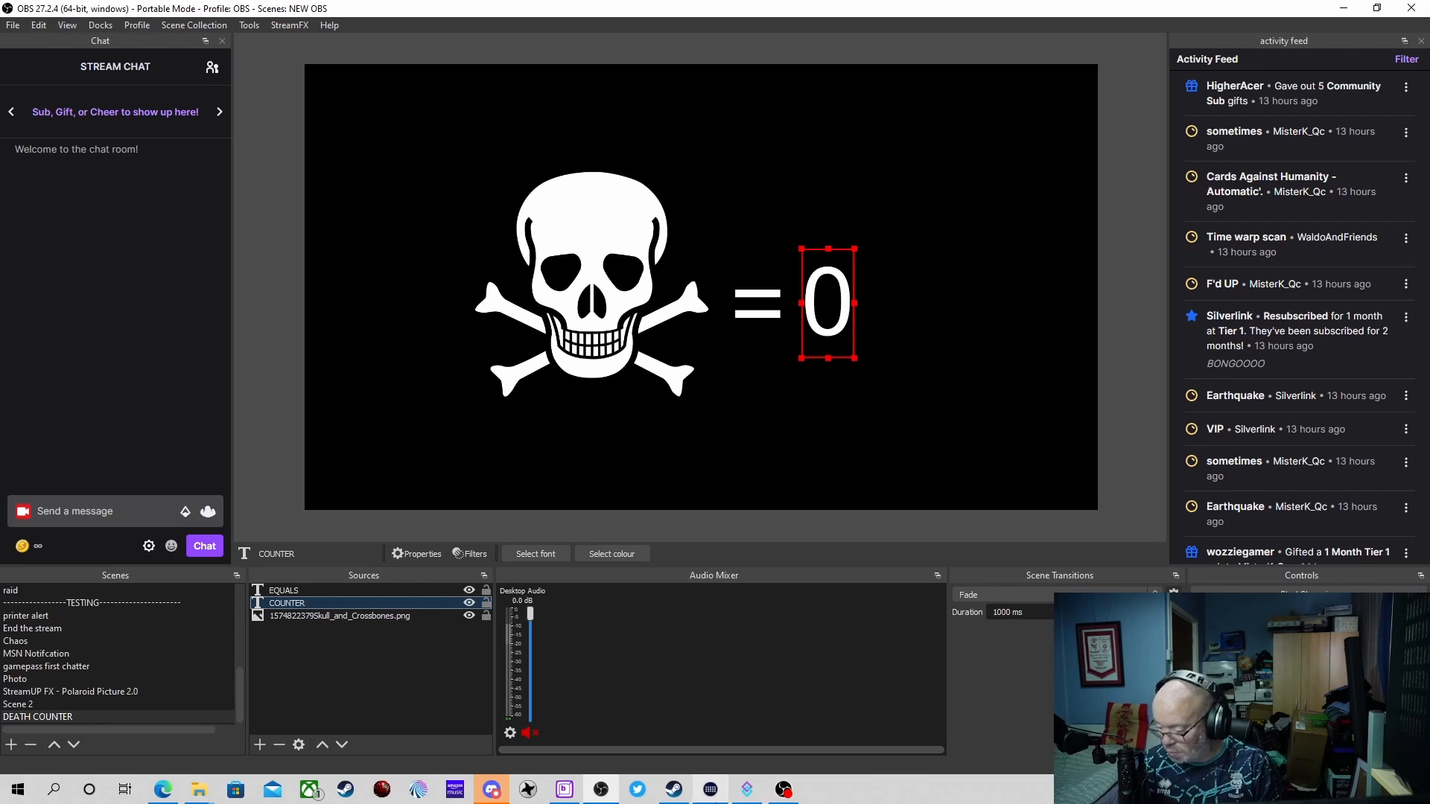
Switch to Stream Deck and examine the short press action options of the new Stream Counter key and the first counter key.
left_click(648, 713)
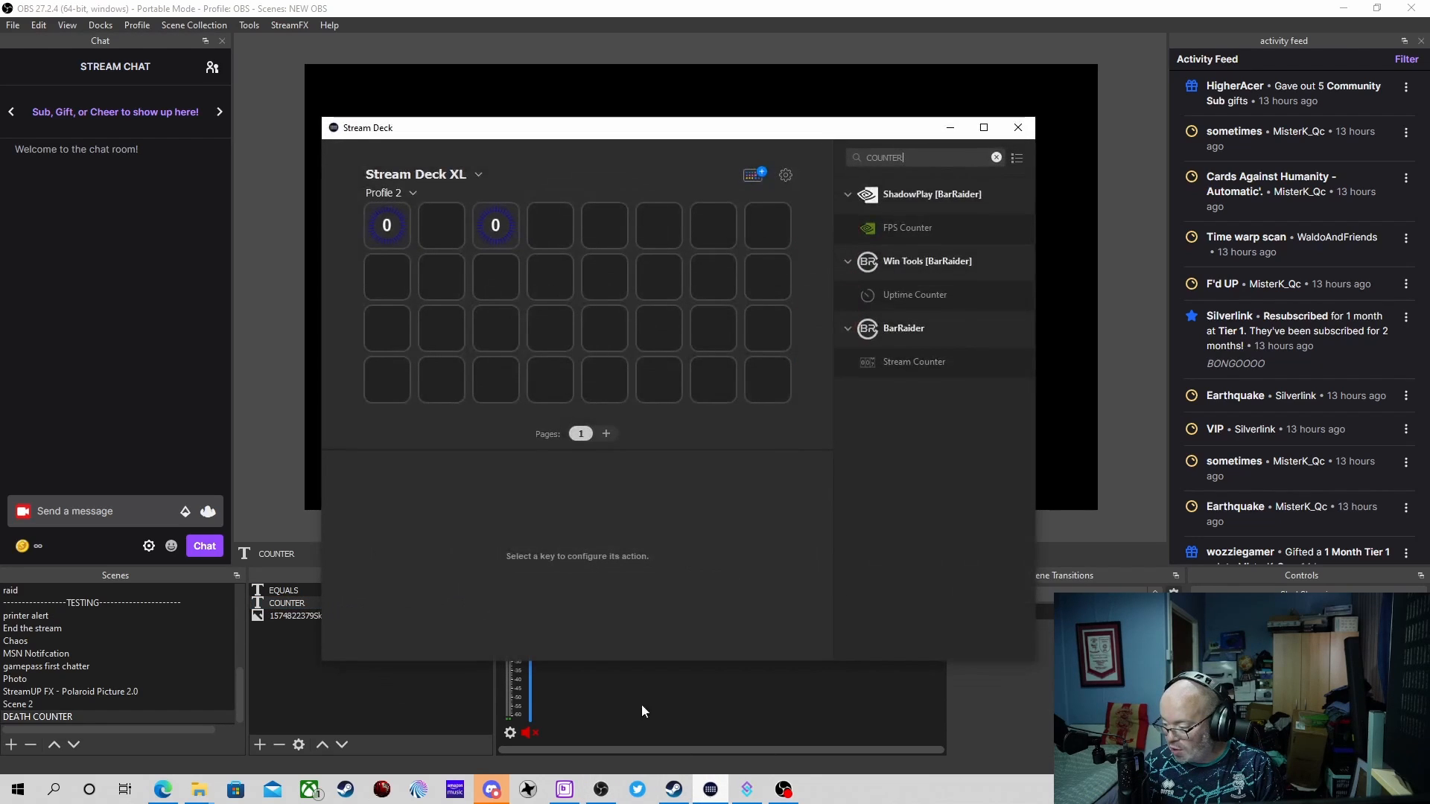
left_click(489, 222)
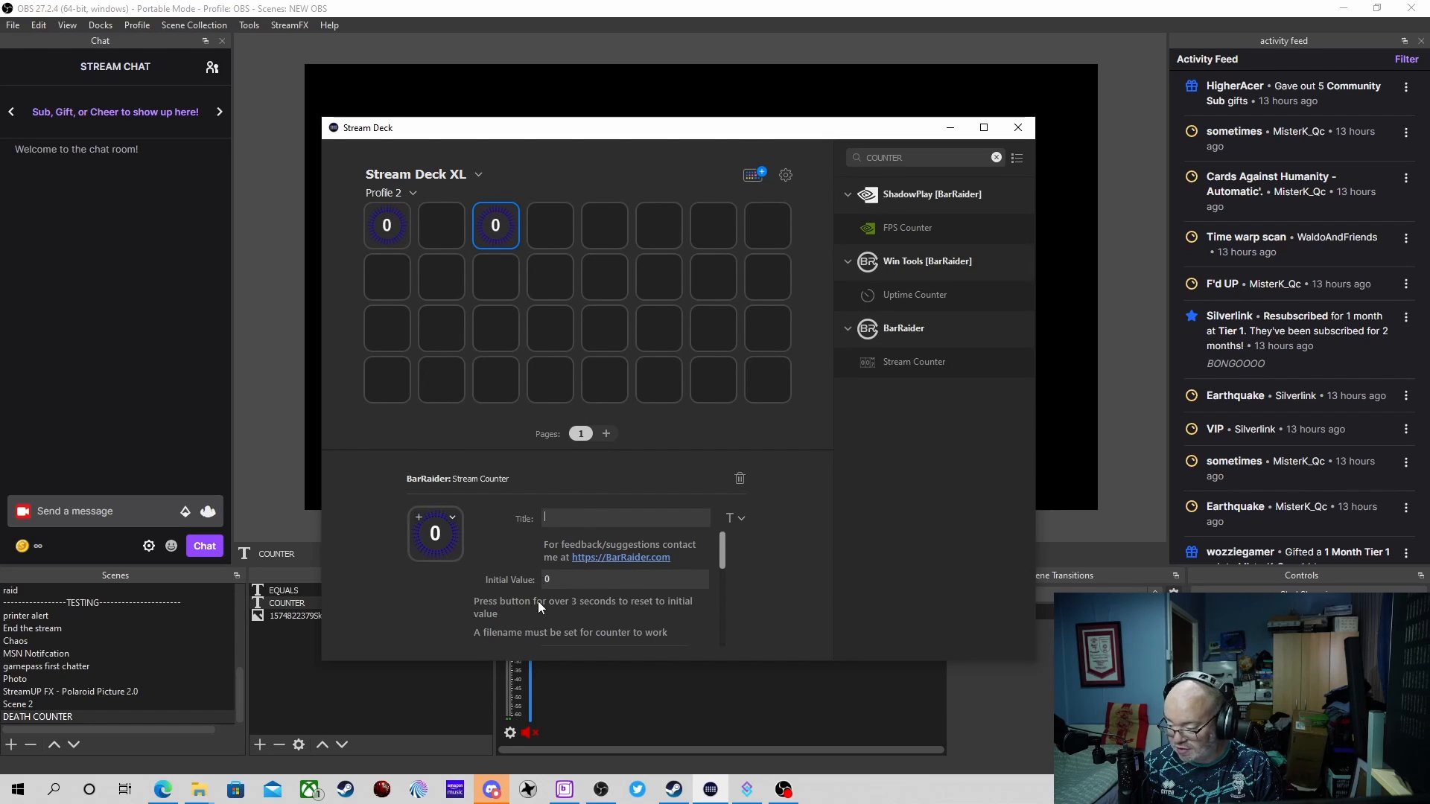
scroll(537, 601, "down", 1)
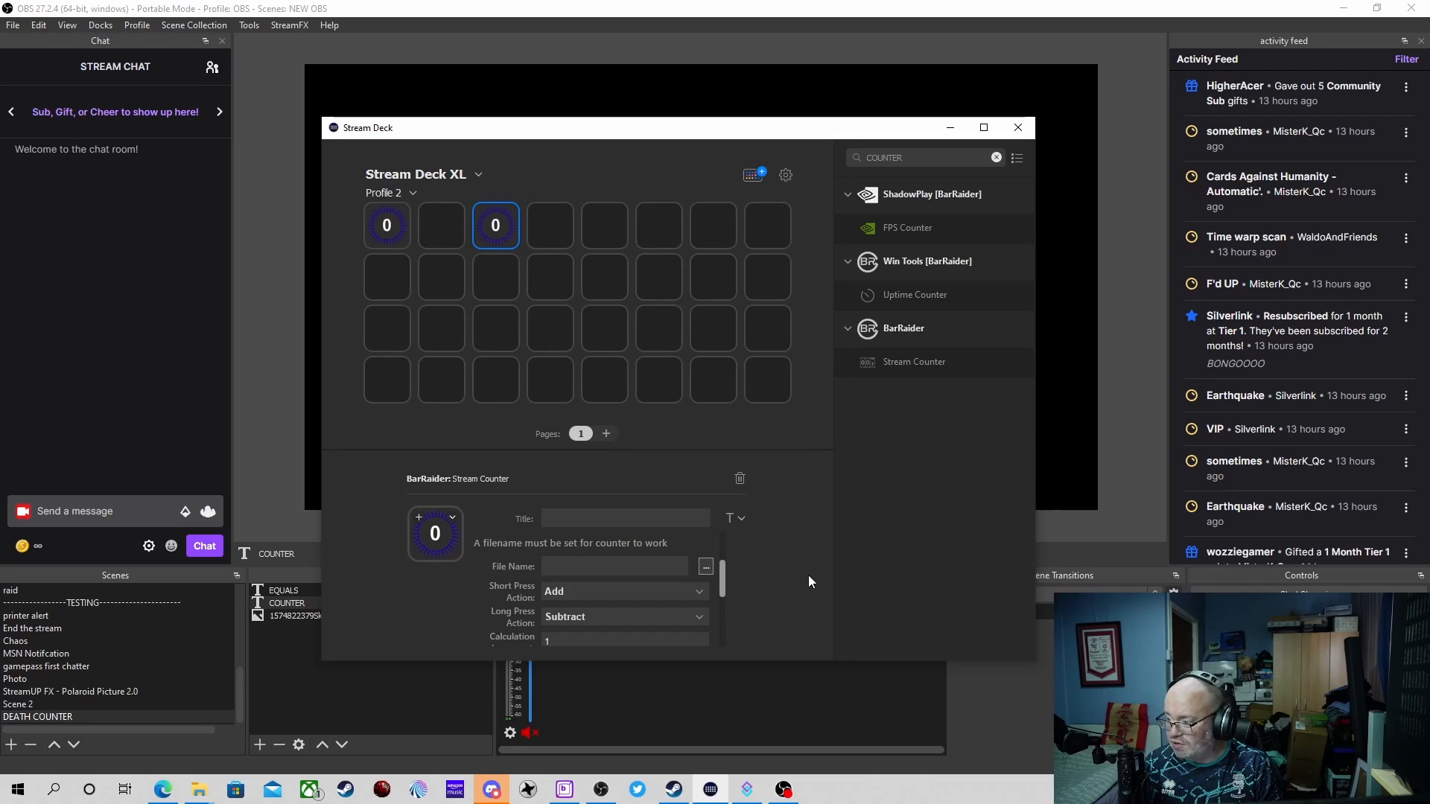
left_click(703, 591)
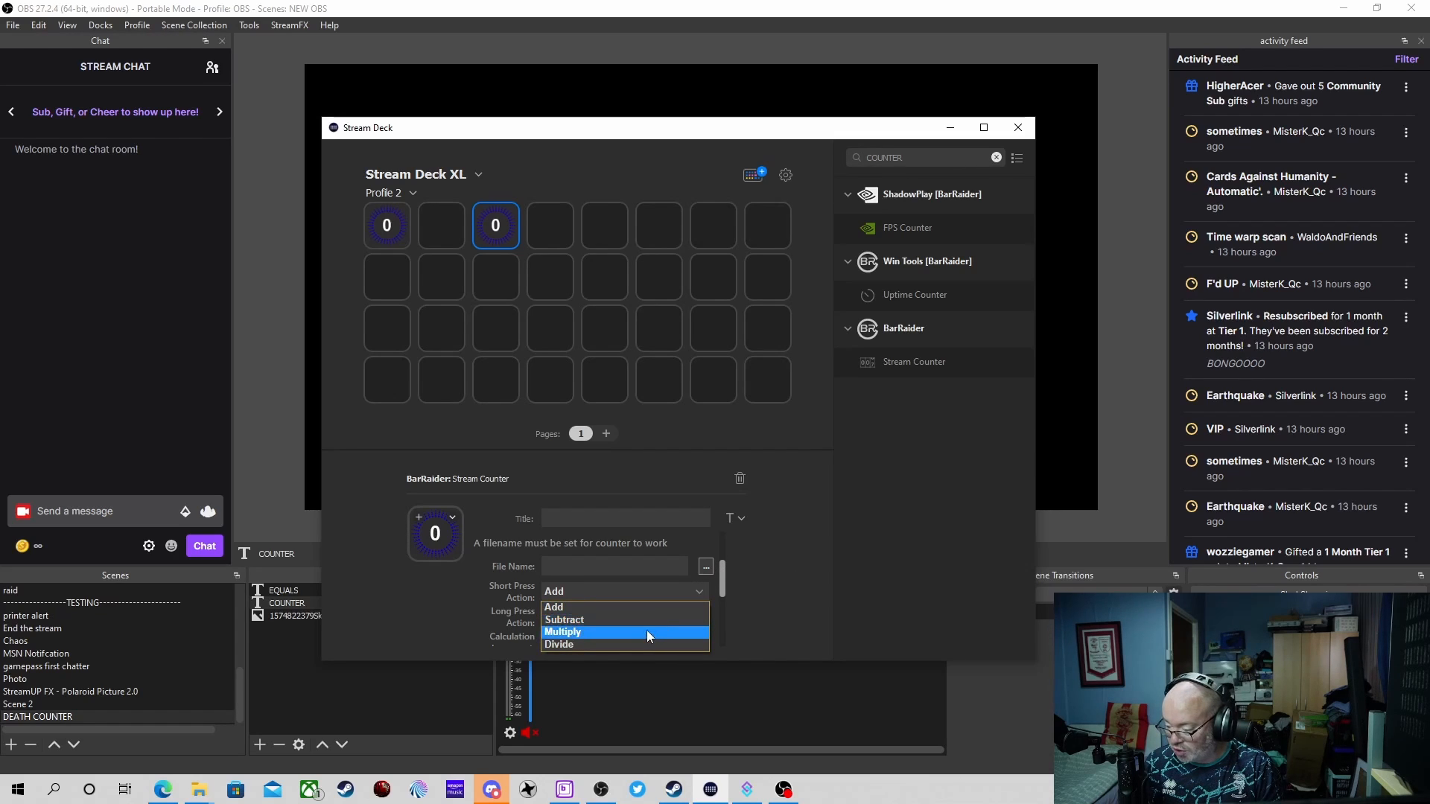
left_click(608, 606)
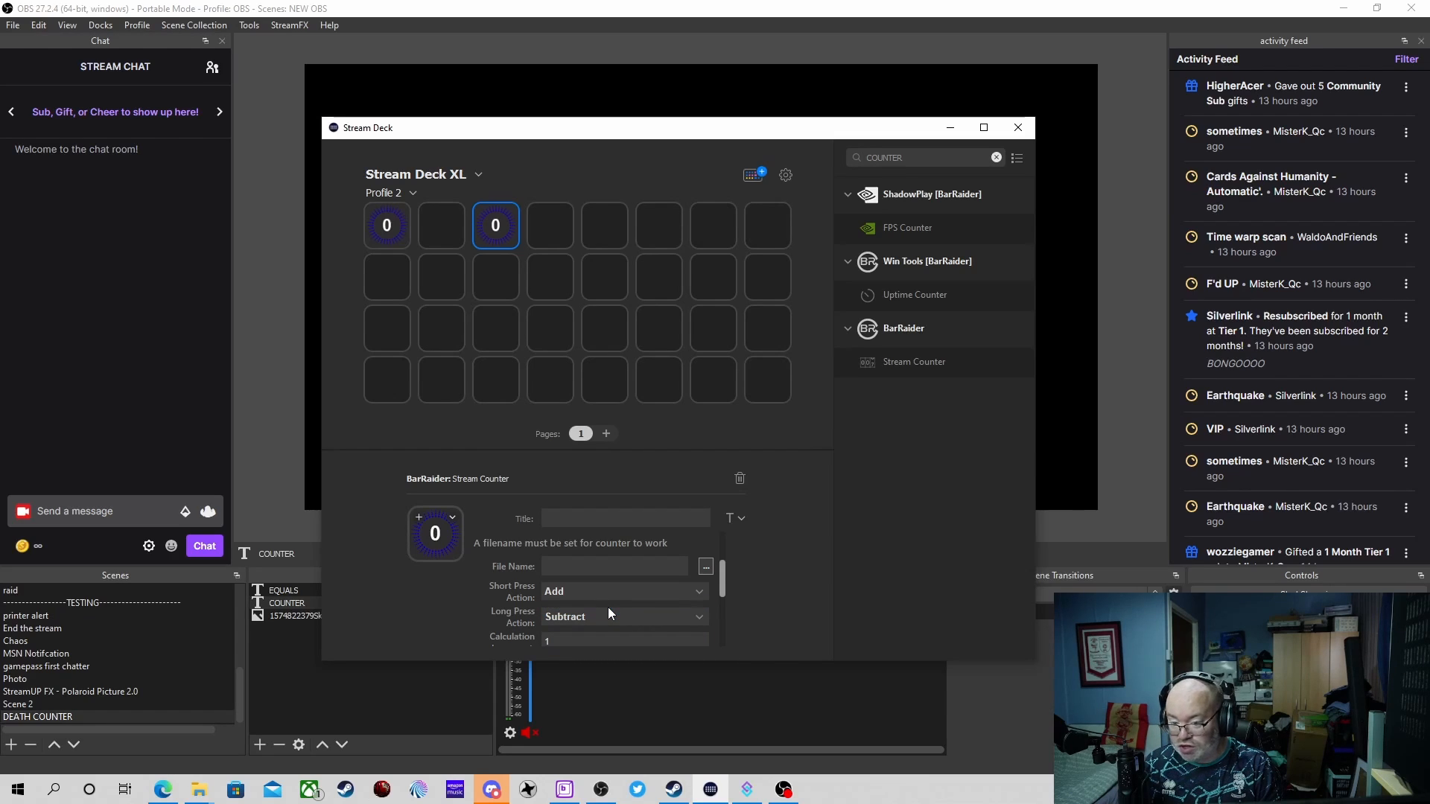
left_click(398, 234)
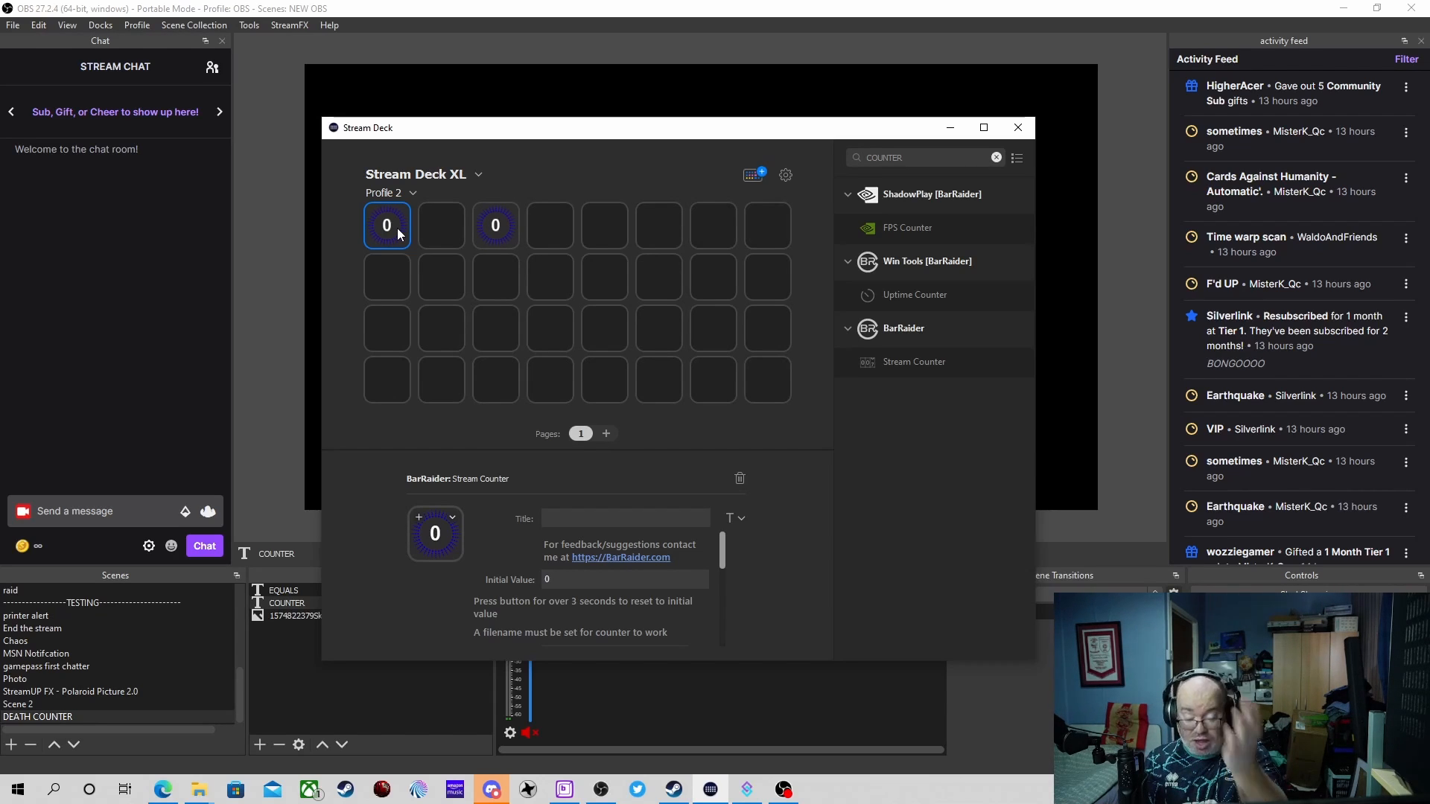
Set the third key's short press action to Subtract and its long press action to Add.
left_click(496, 232)
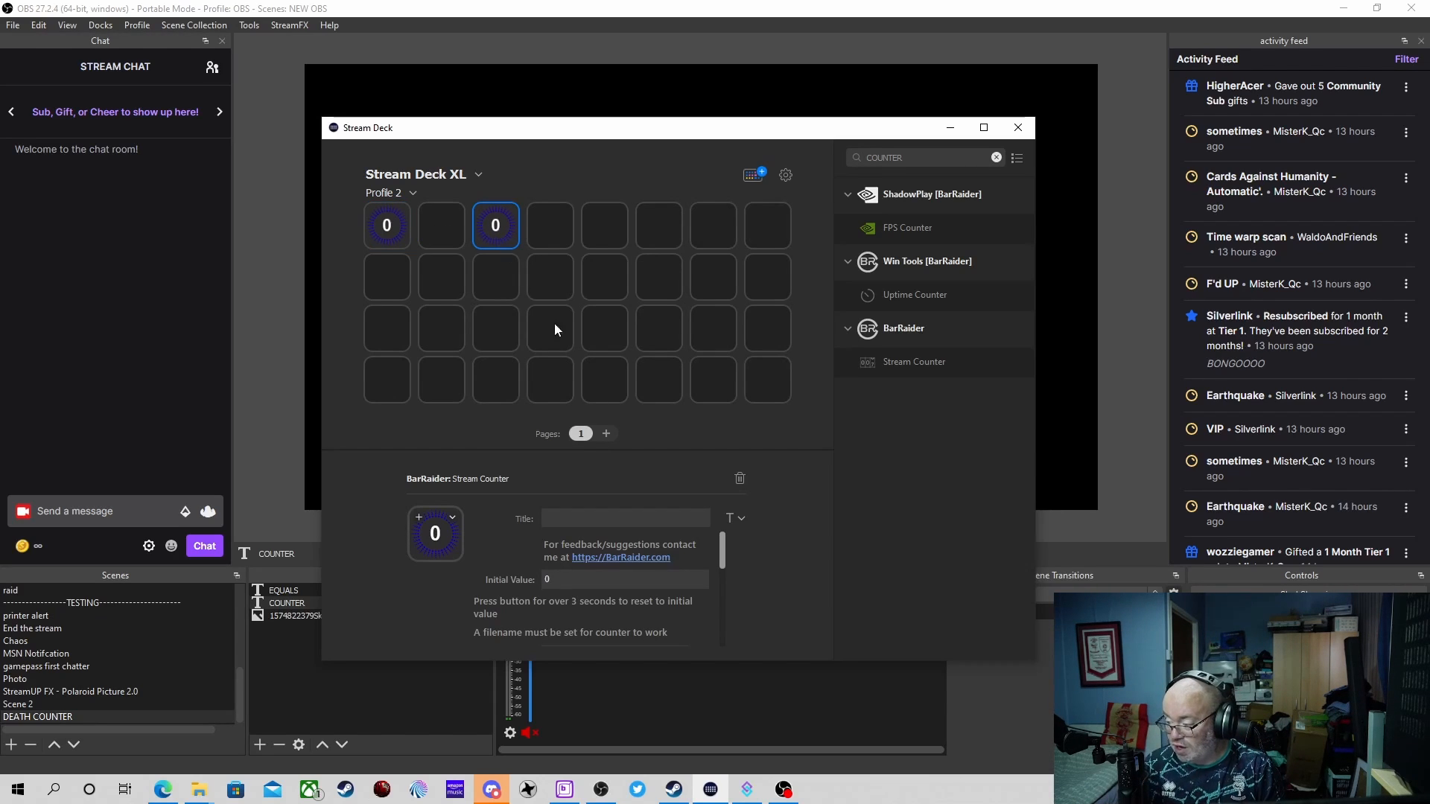
scroll(658, 581, "down", 1)
scroll(658, 581, "down", 1)
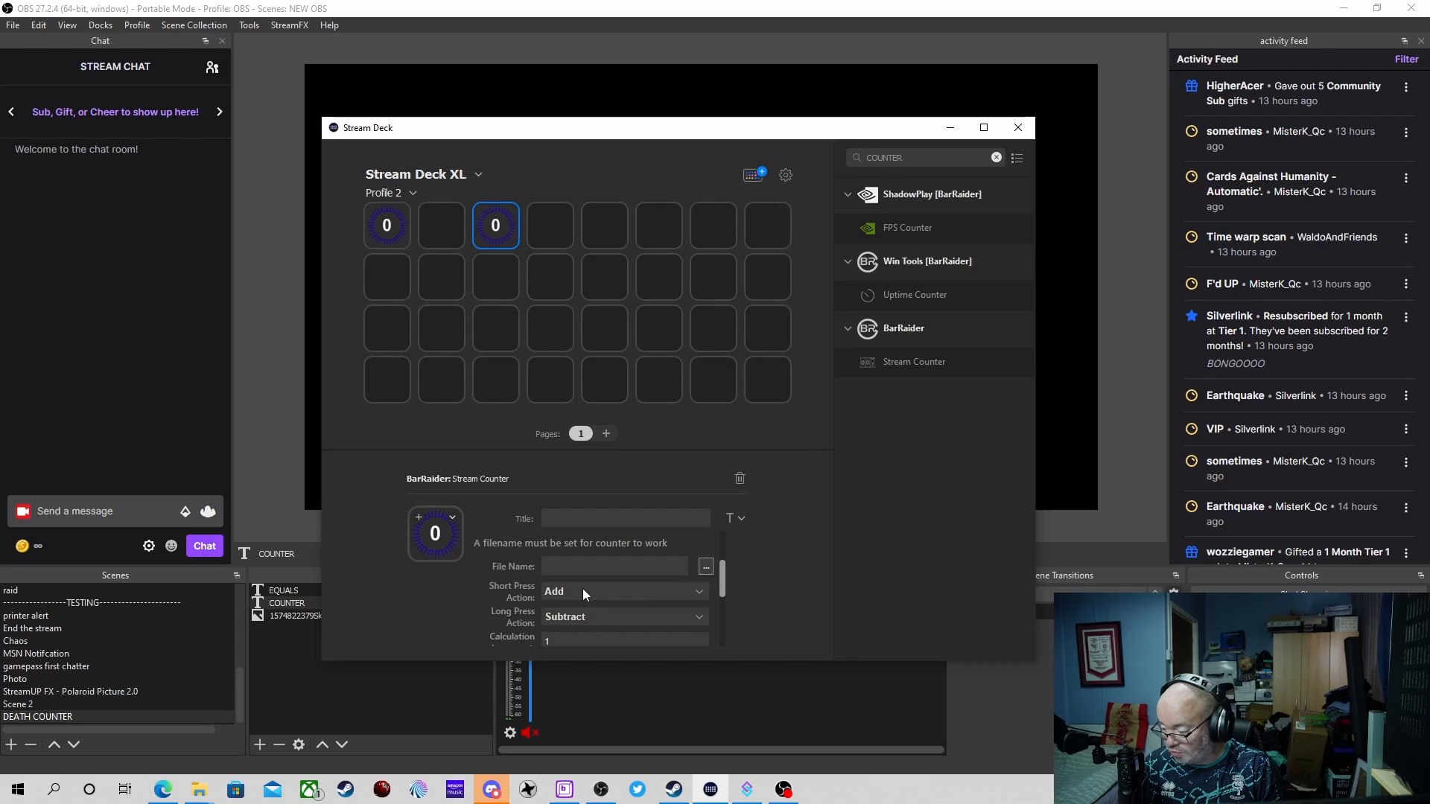
left_click(582, 589)
left_click(588, 624)
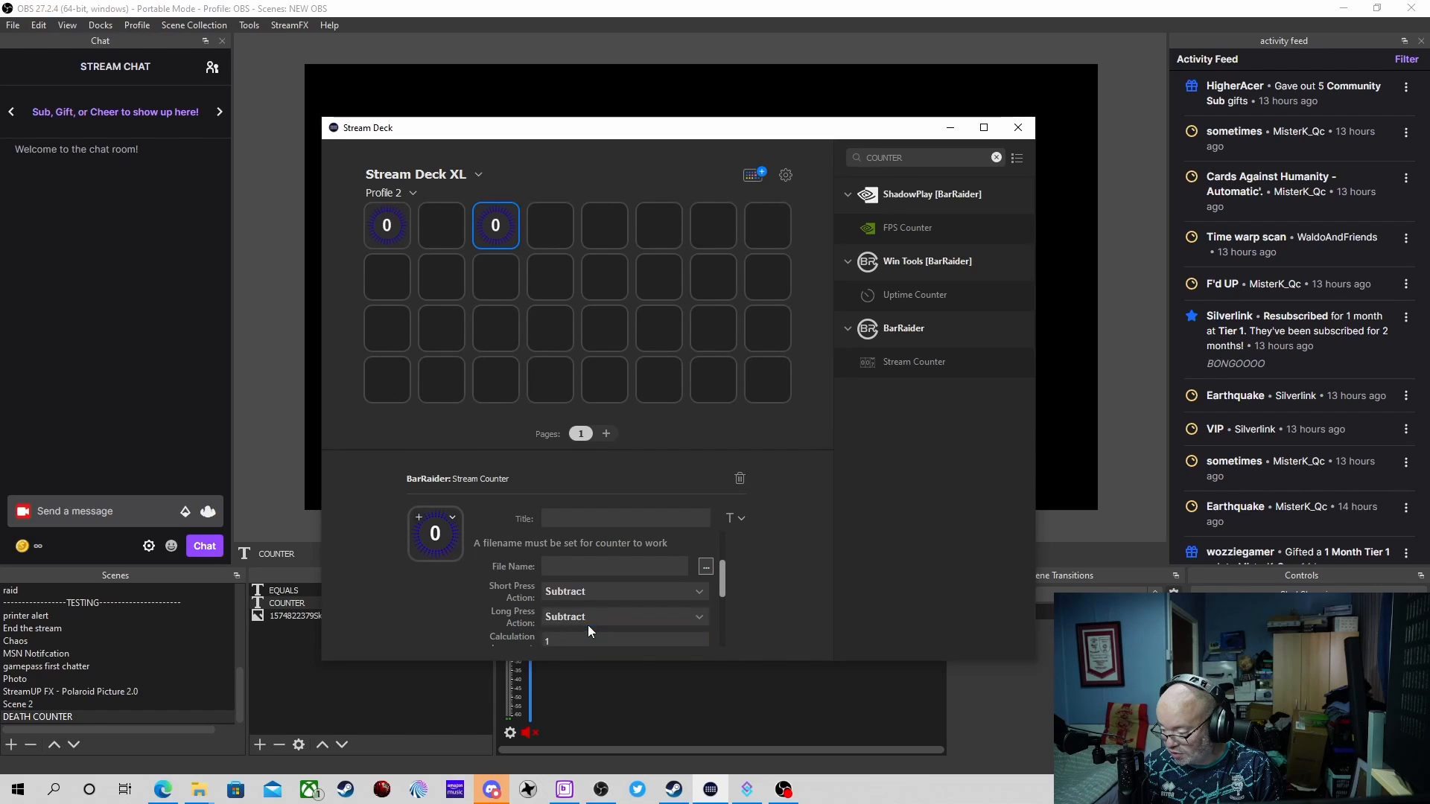
left_click(585, 618)
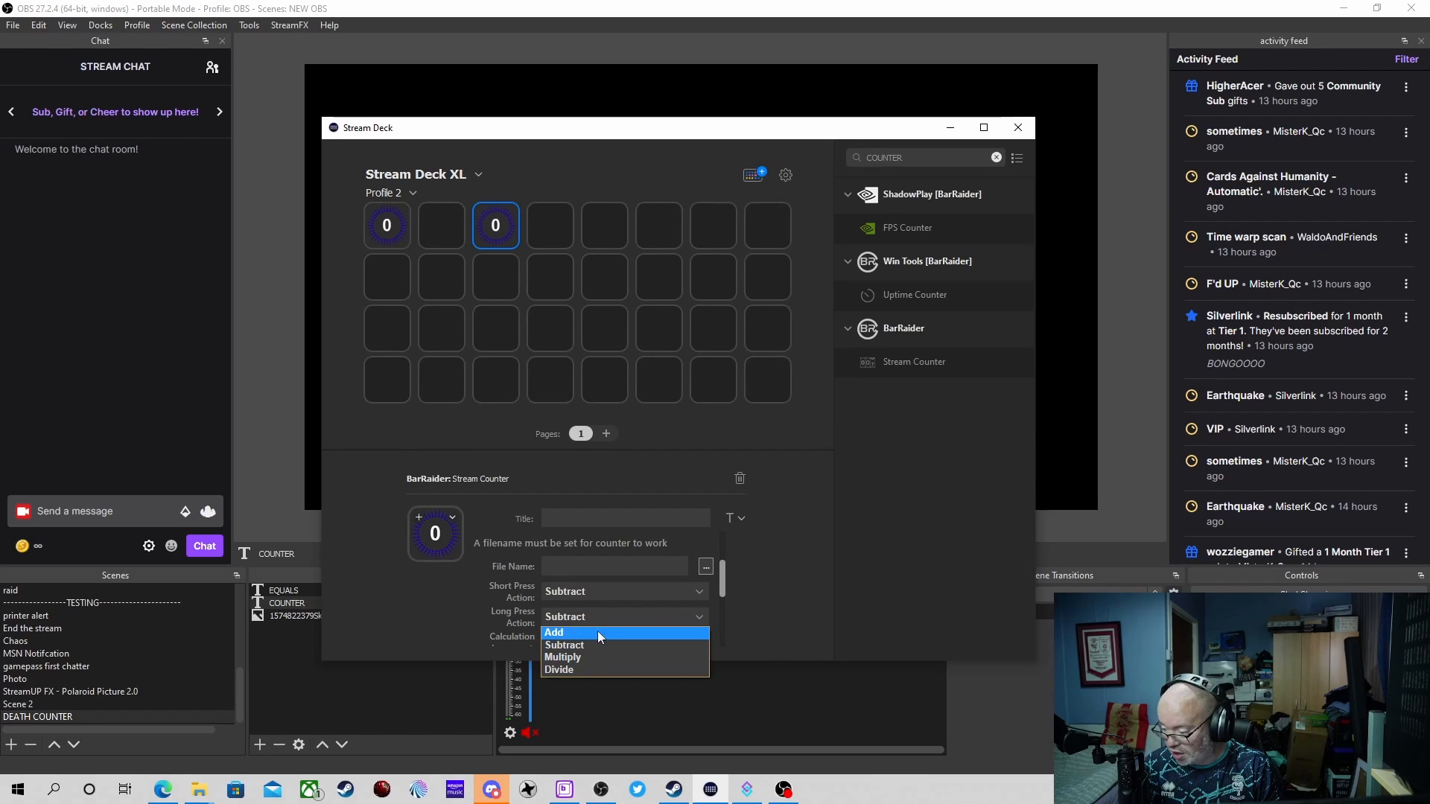
left_click(581, 633)
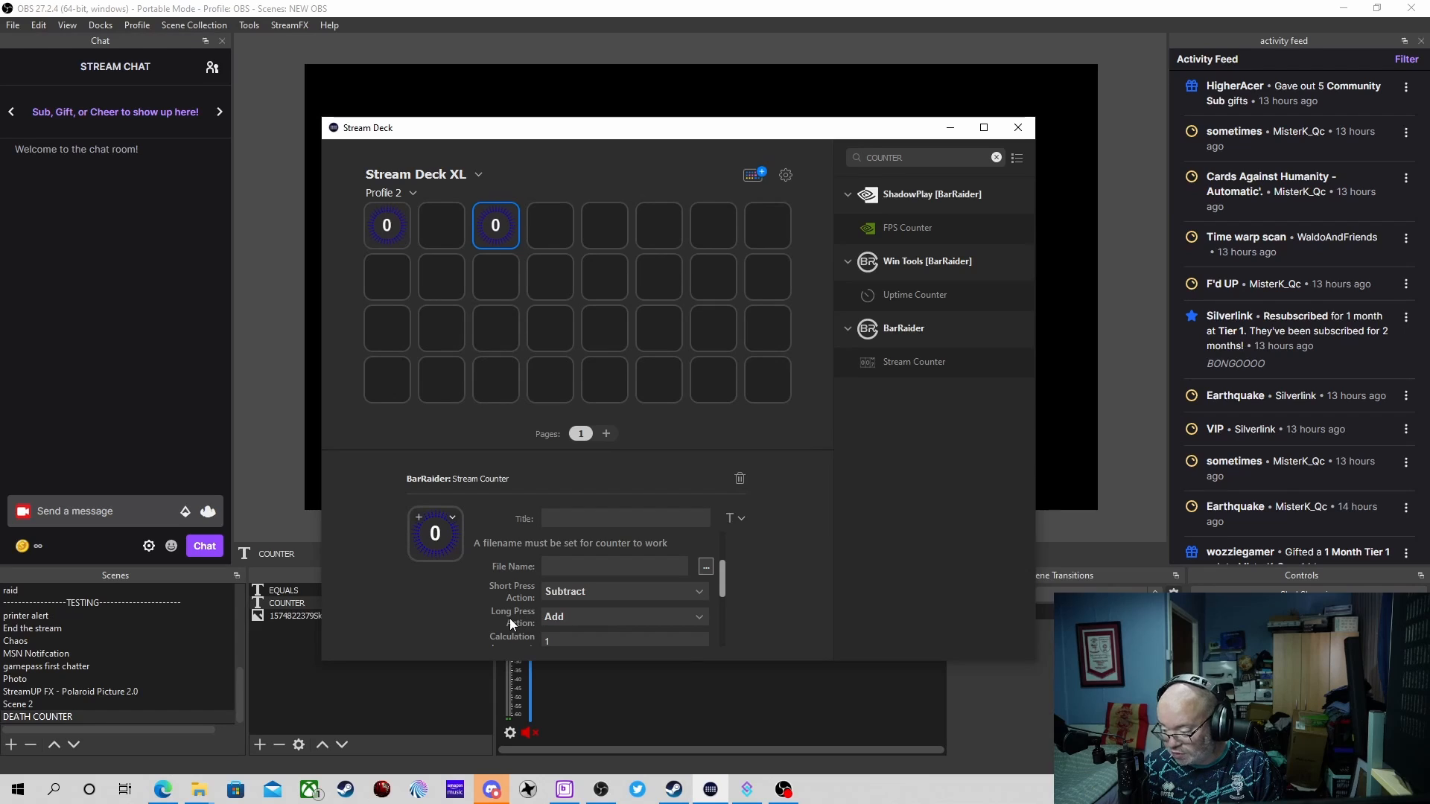
Set the third key's counter file to the existing COUNTER.txt in the desktop's New folder, allowing it to be replaced.
scroll(511, 619, "down", 1)
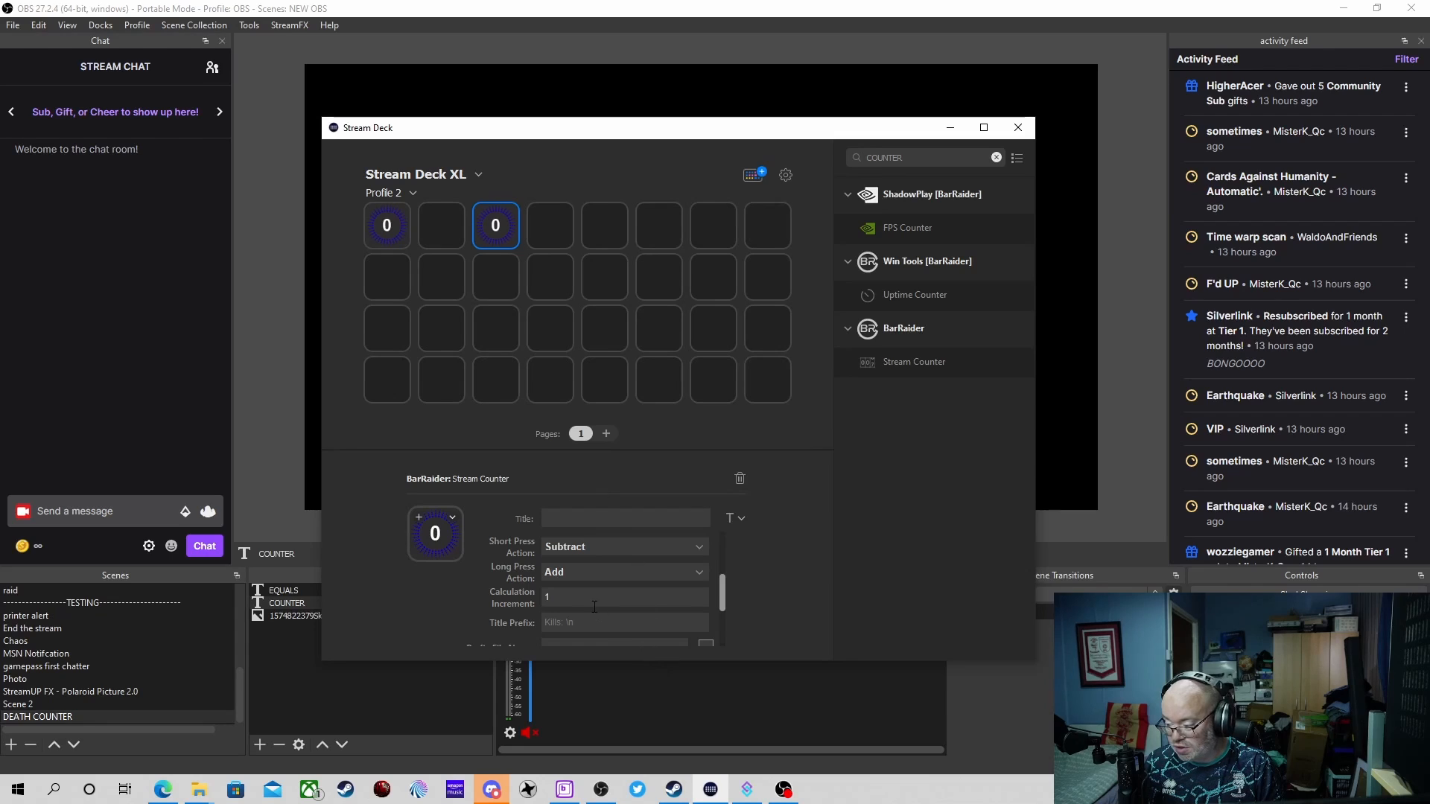
scroll(575, 603, "down", 1)
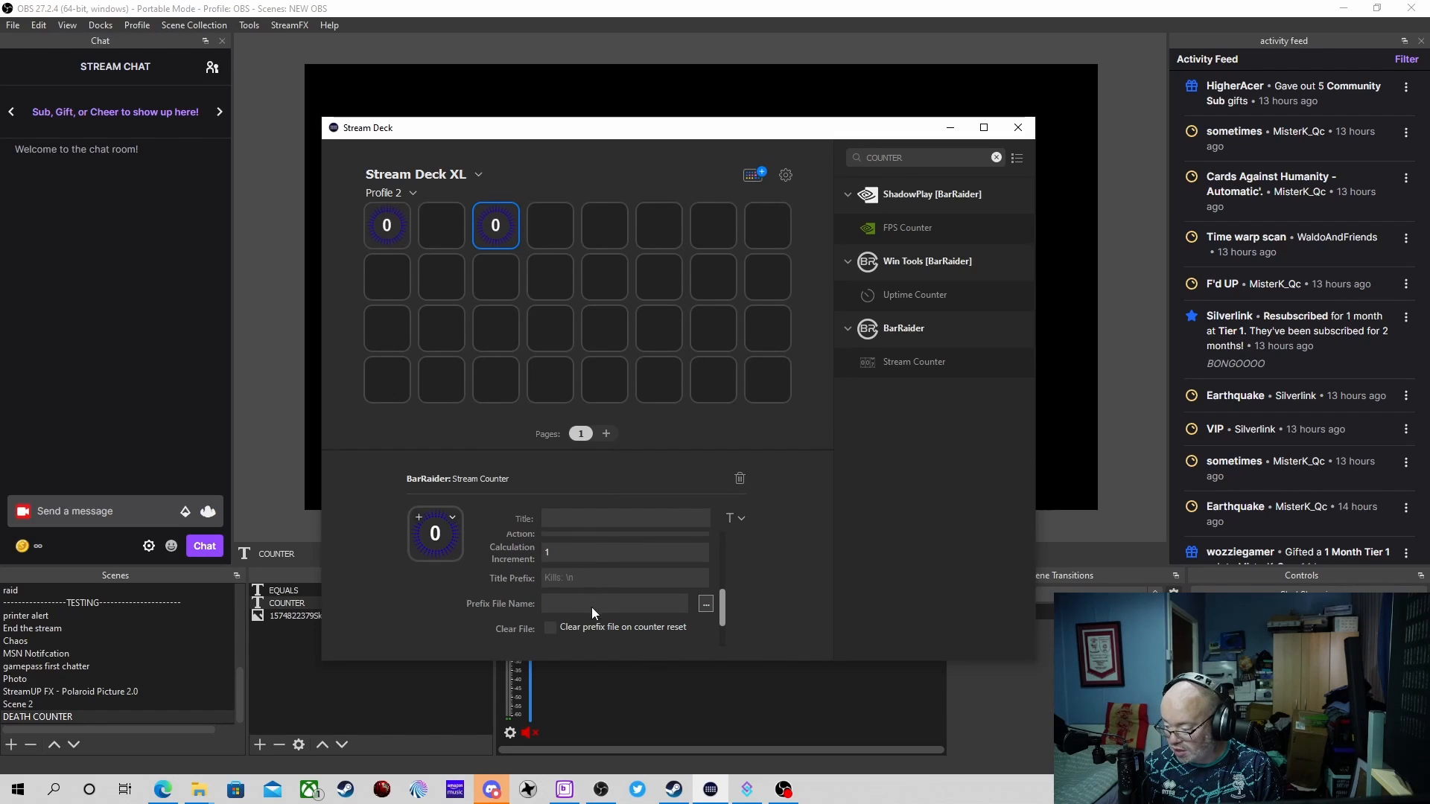
scroll(586, 612, "down", 1)
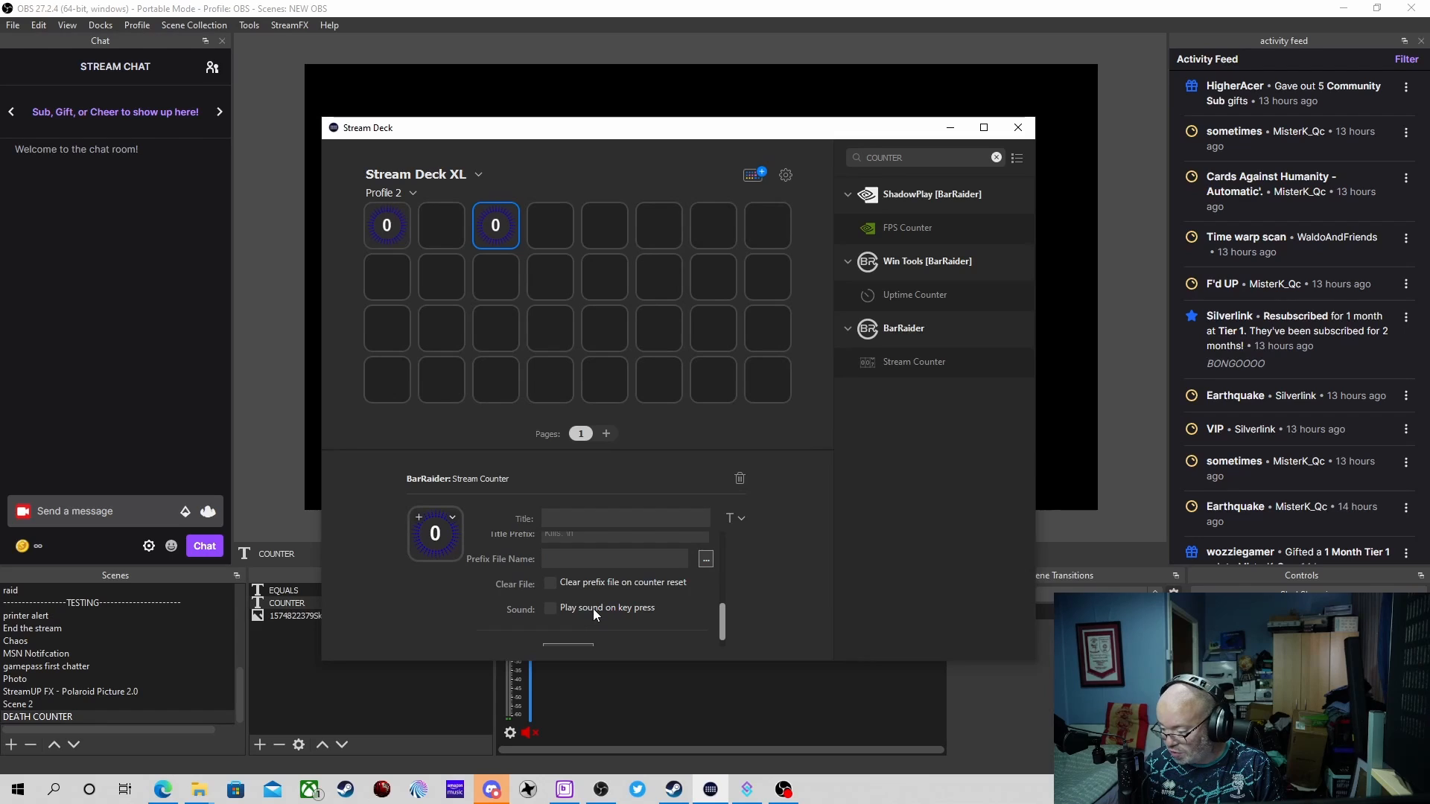
scroll(639, 610, "up", 3)
scroll(639, 610, "down", 3)
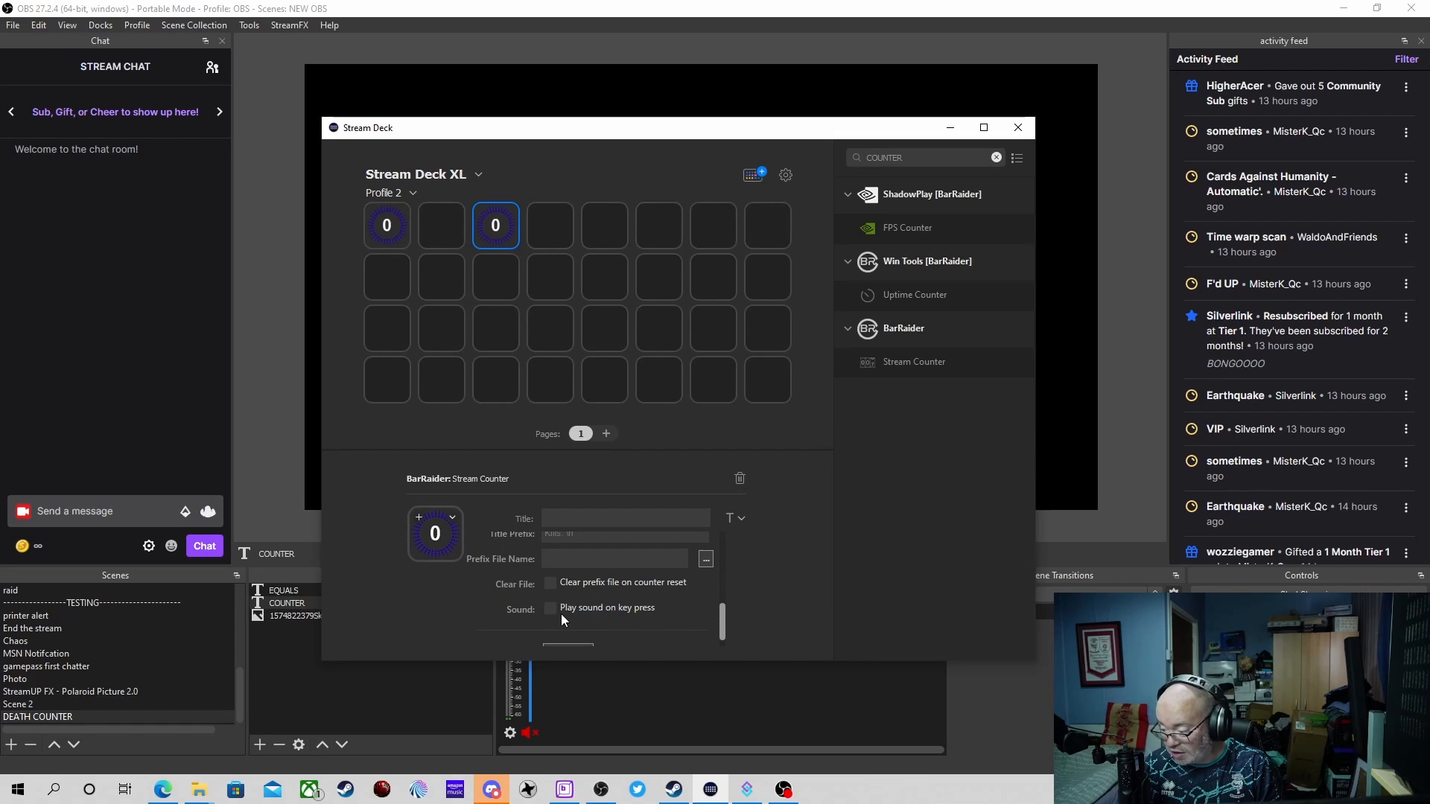
scroll(561, 614, "up", 3)
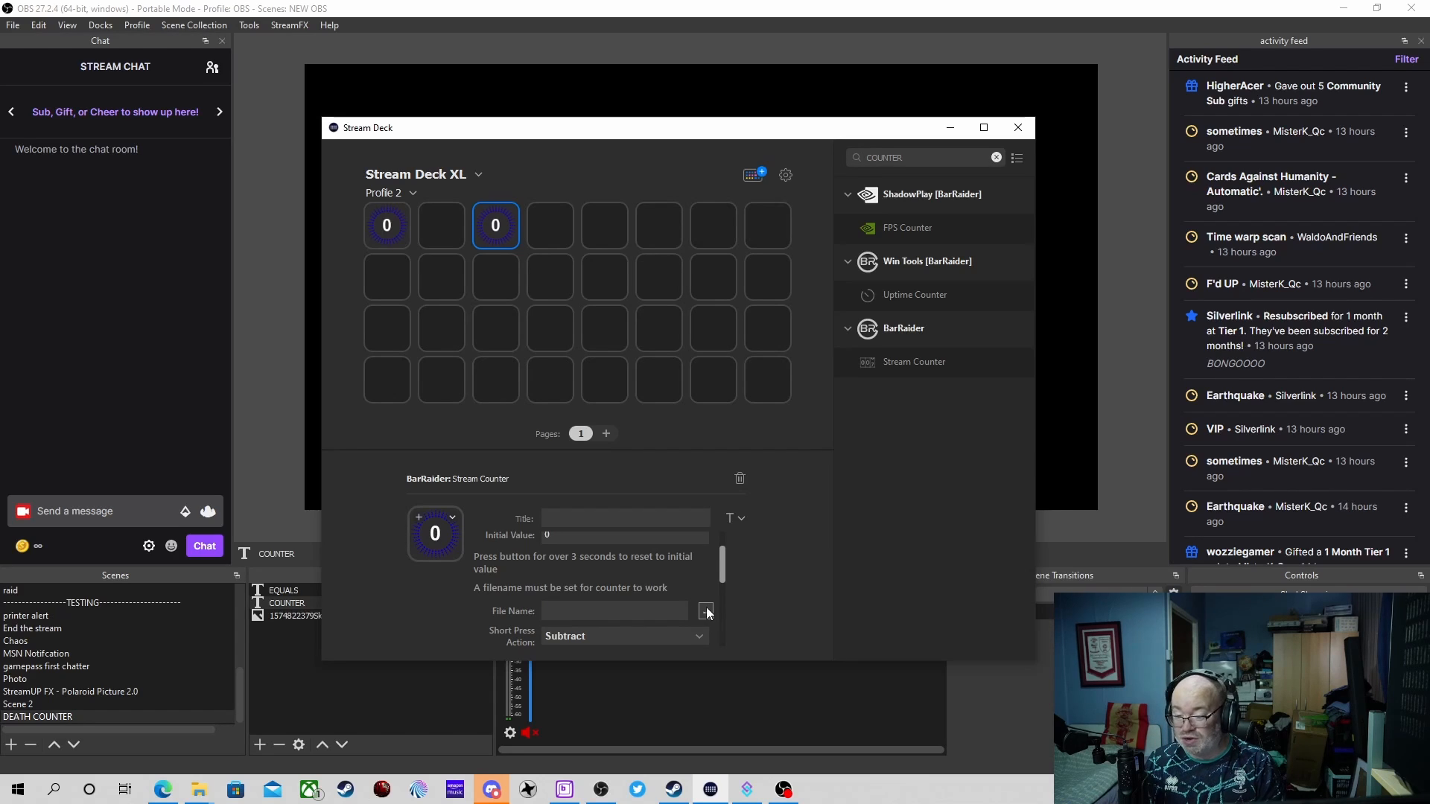
left_click(704, 612)
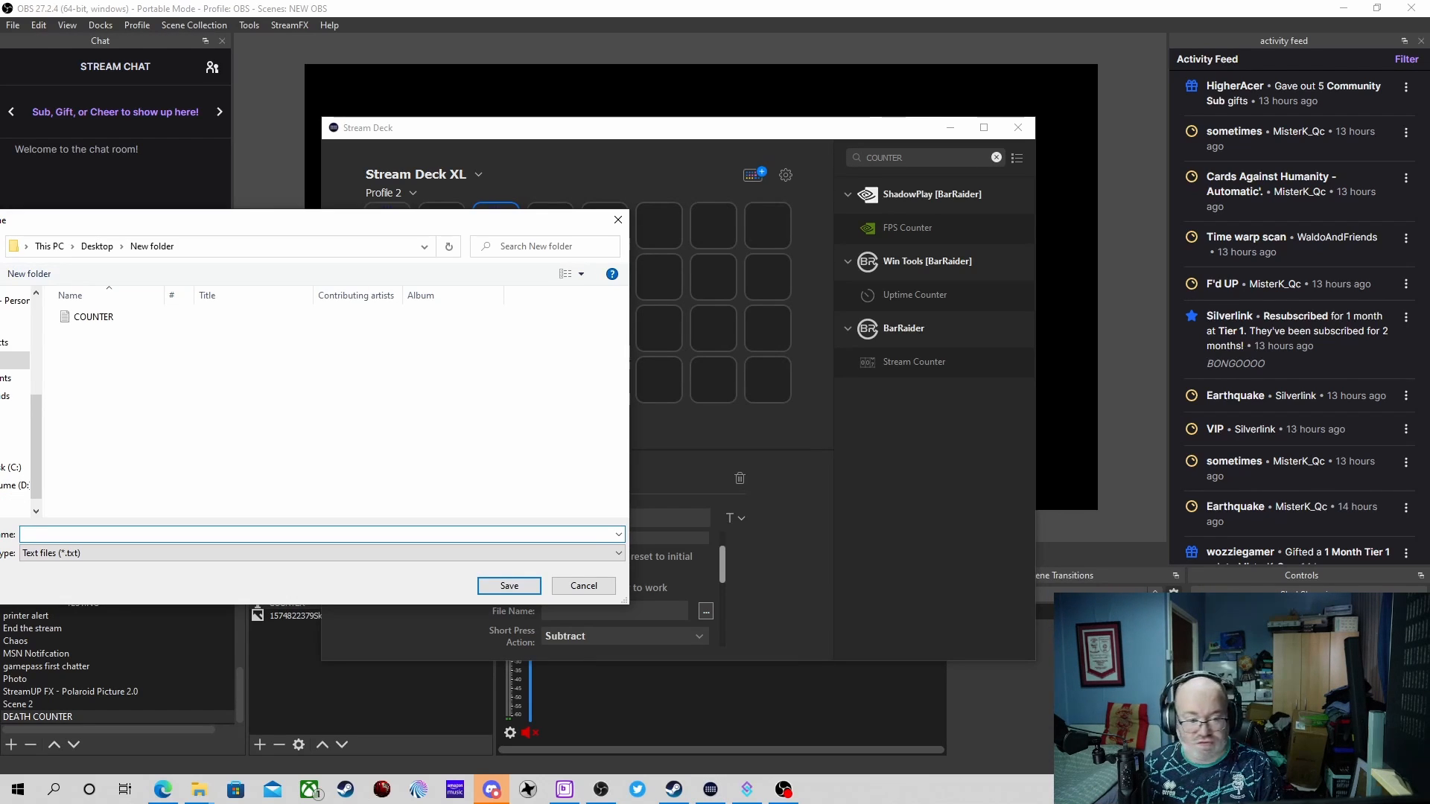
left_click_drag(207, 223, 538, 214)
double_click(458, 297)
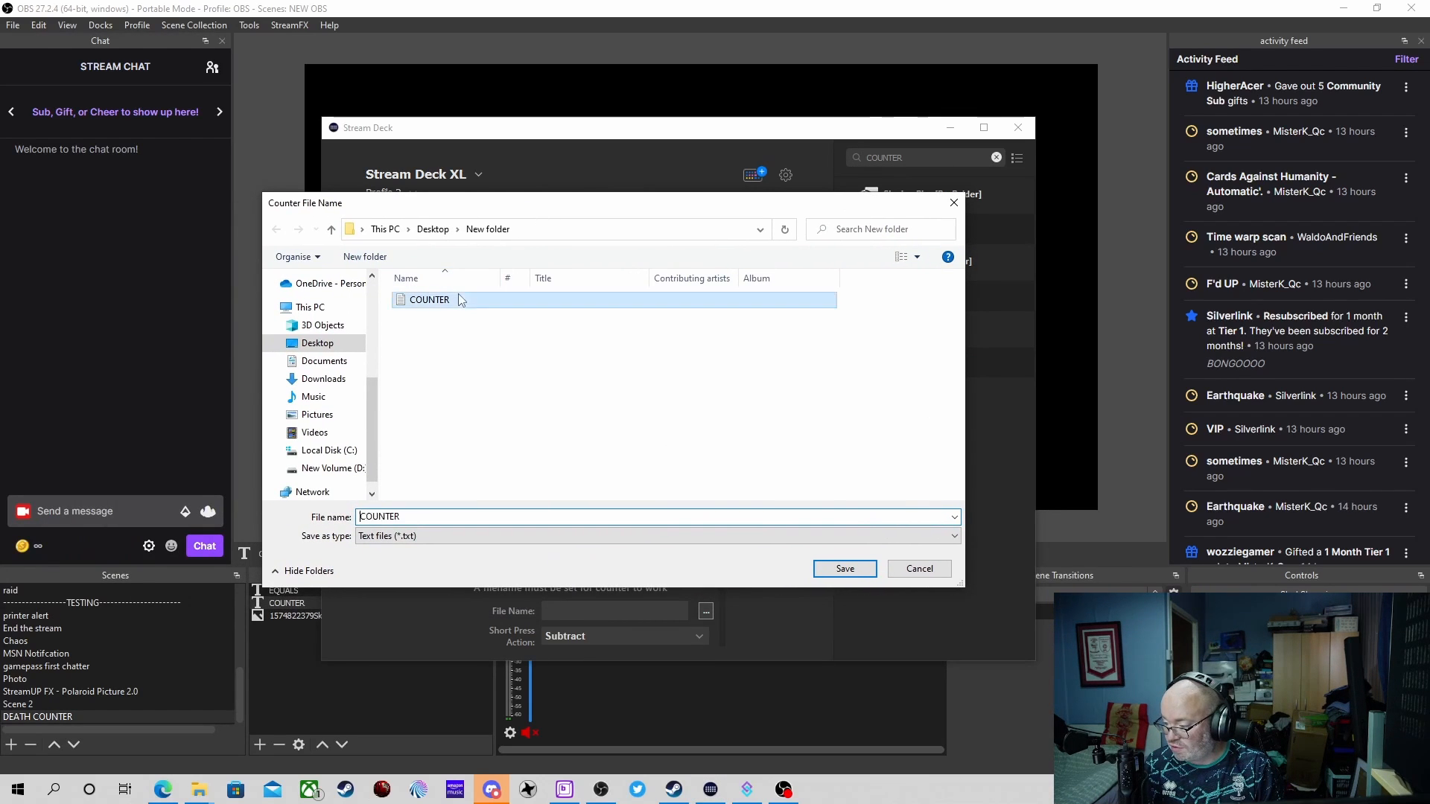
left_click(731, 392)
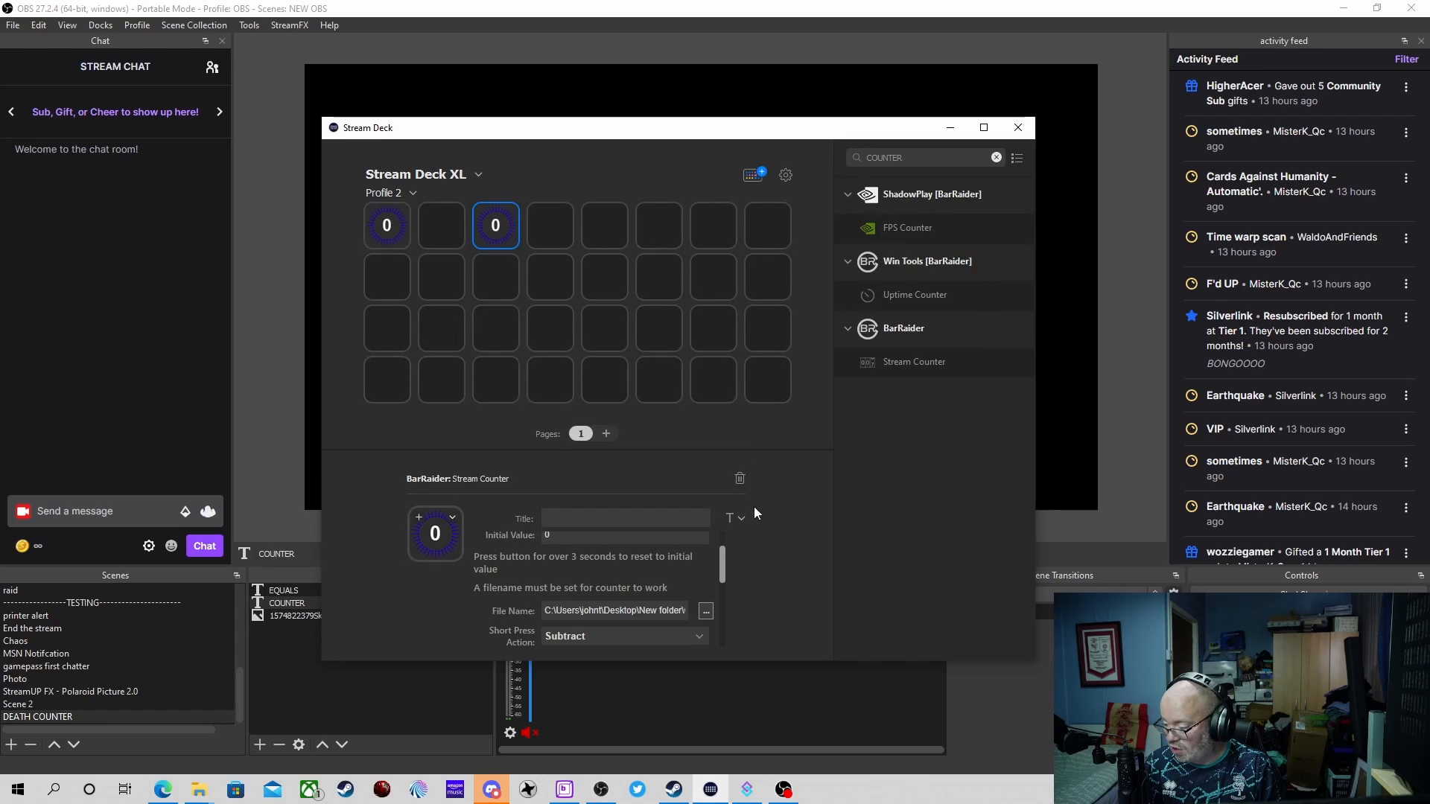
Give the third Stream Counter key the title -1.
scroll(650, 615, "down", 2)
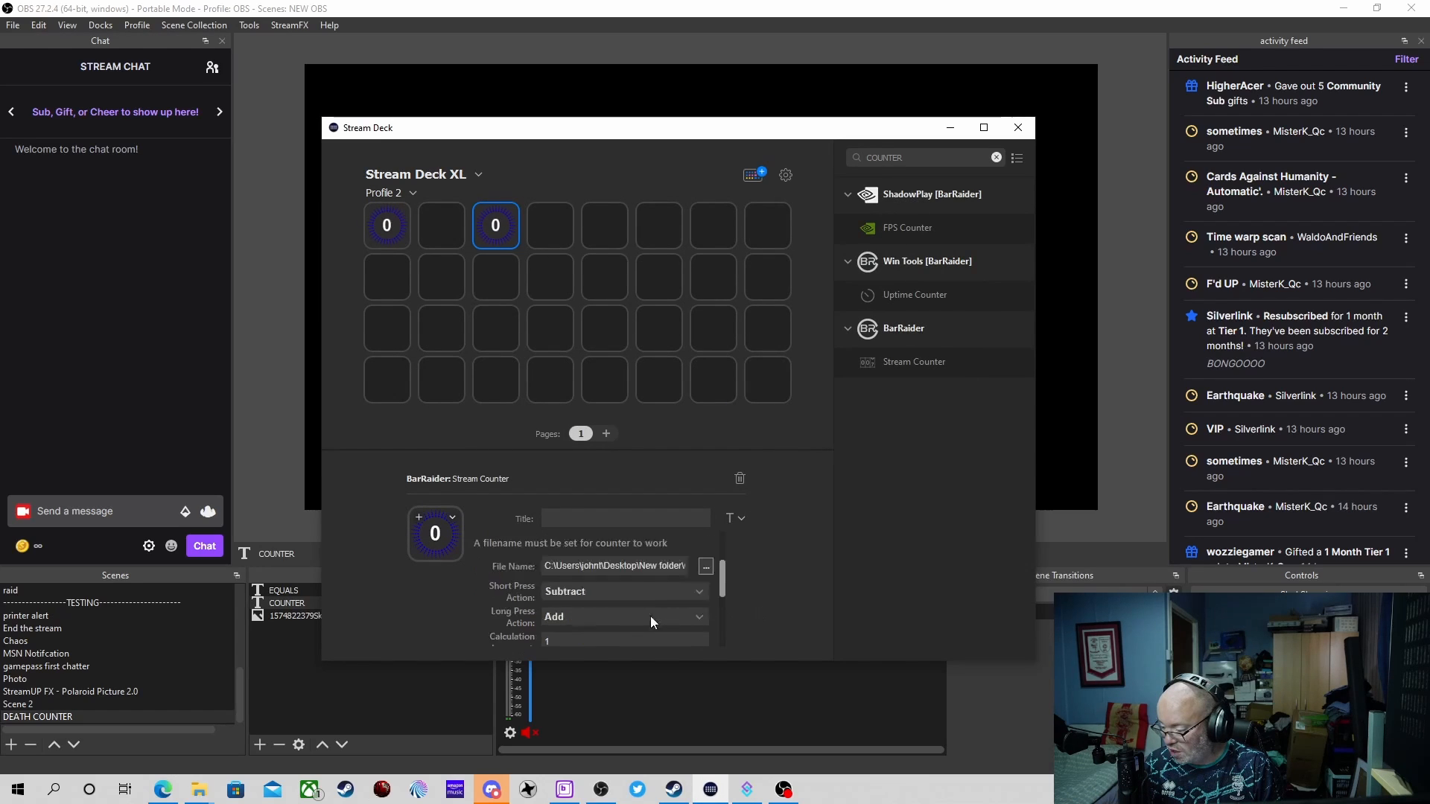
scroll(631, 555, "up", 3)
scroll(596, 552, "down", 5)
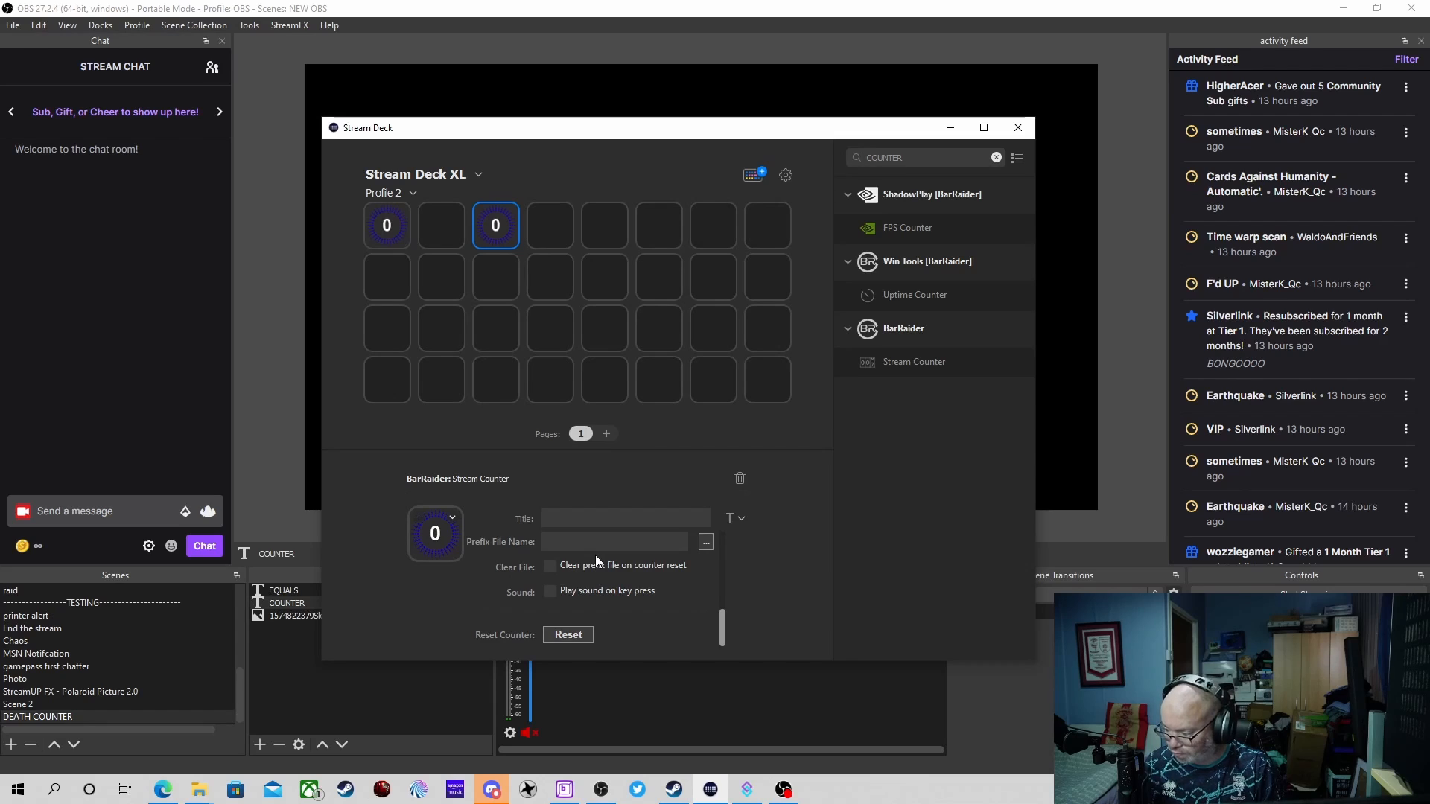
scroll(596, 555, "up", 5)
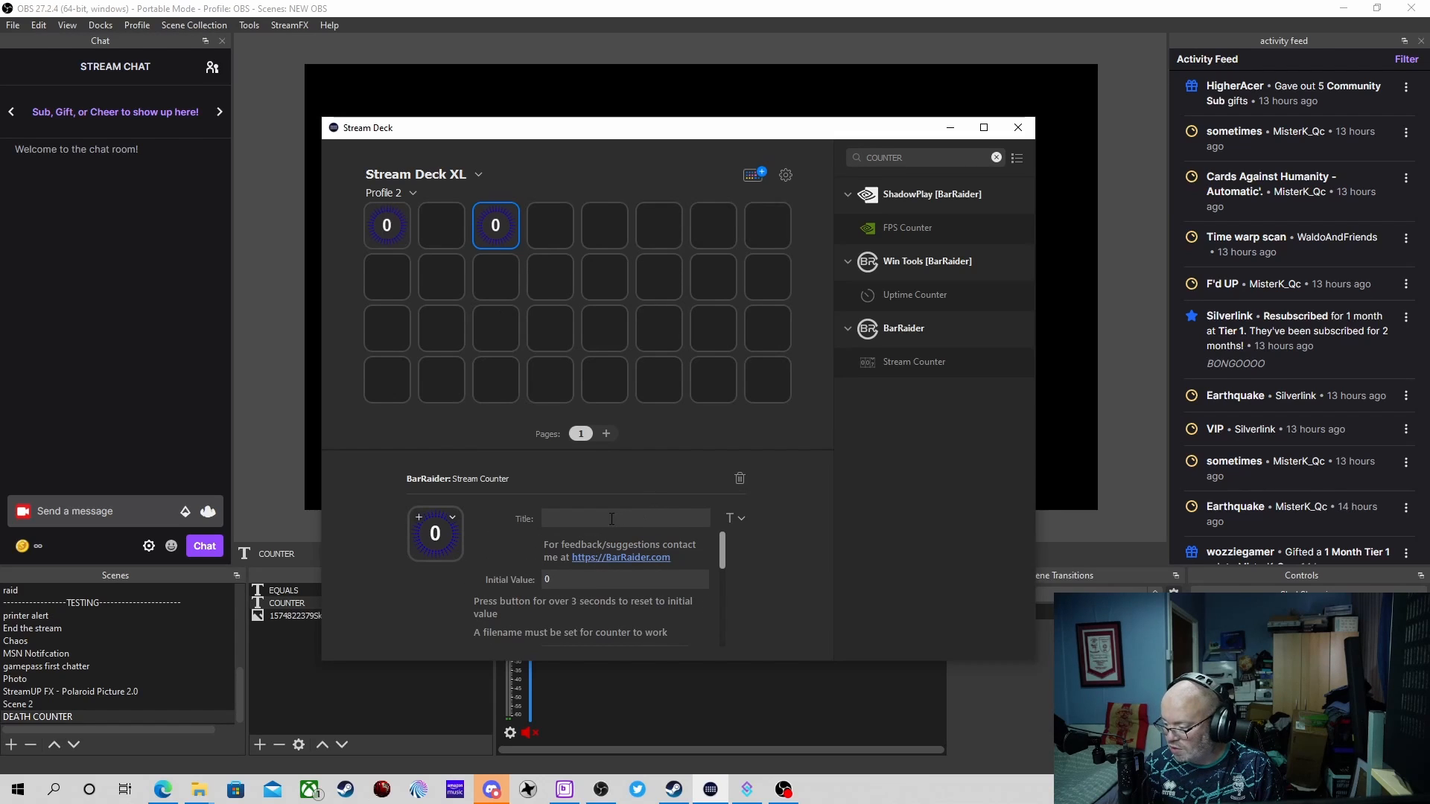
left_click(640, 517)
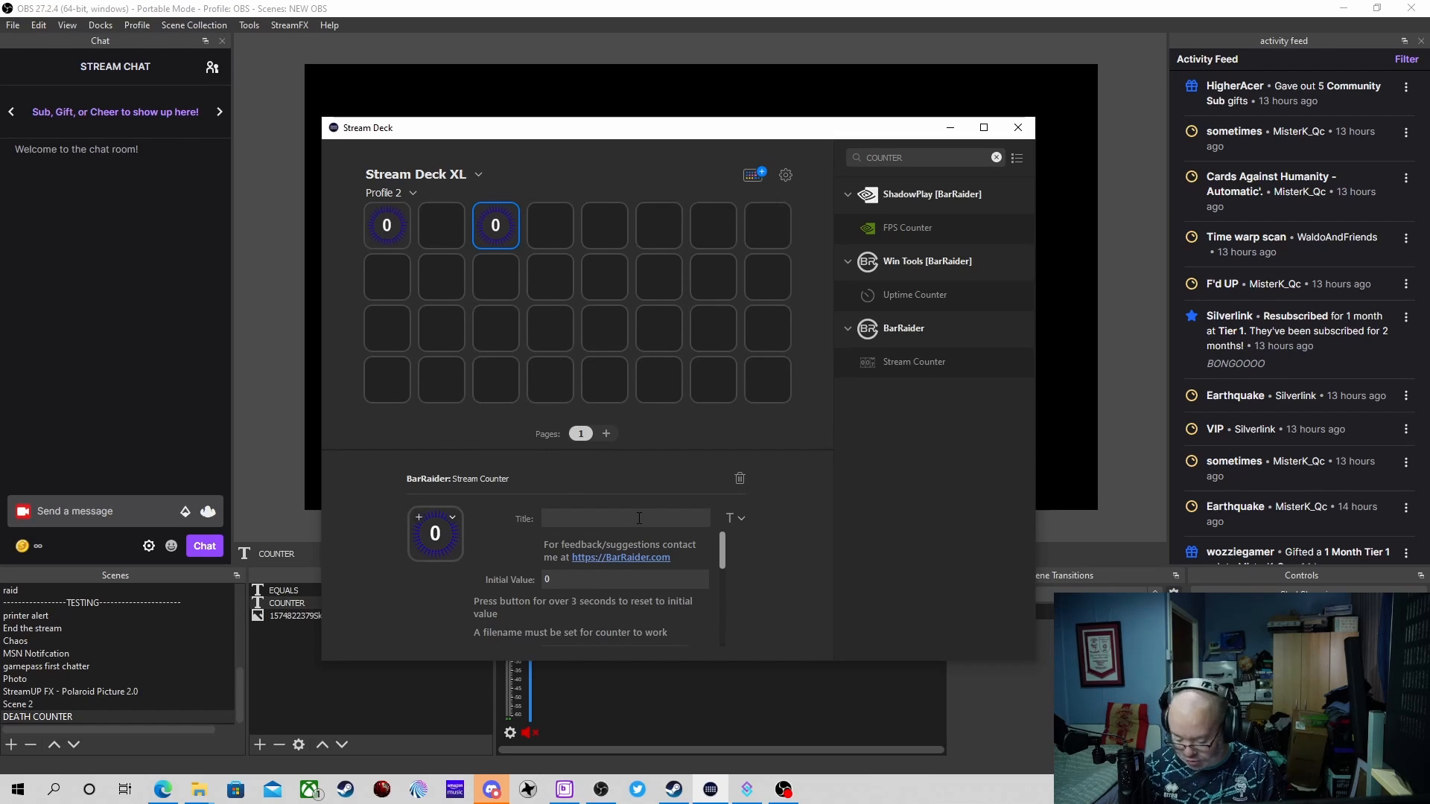
type("-1")
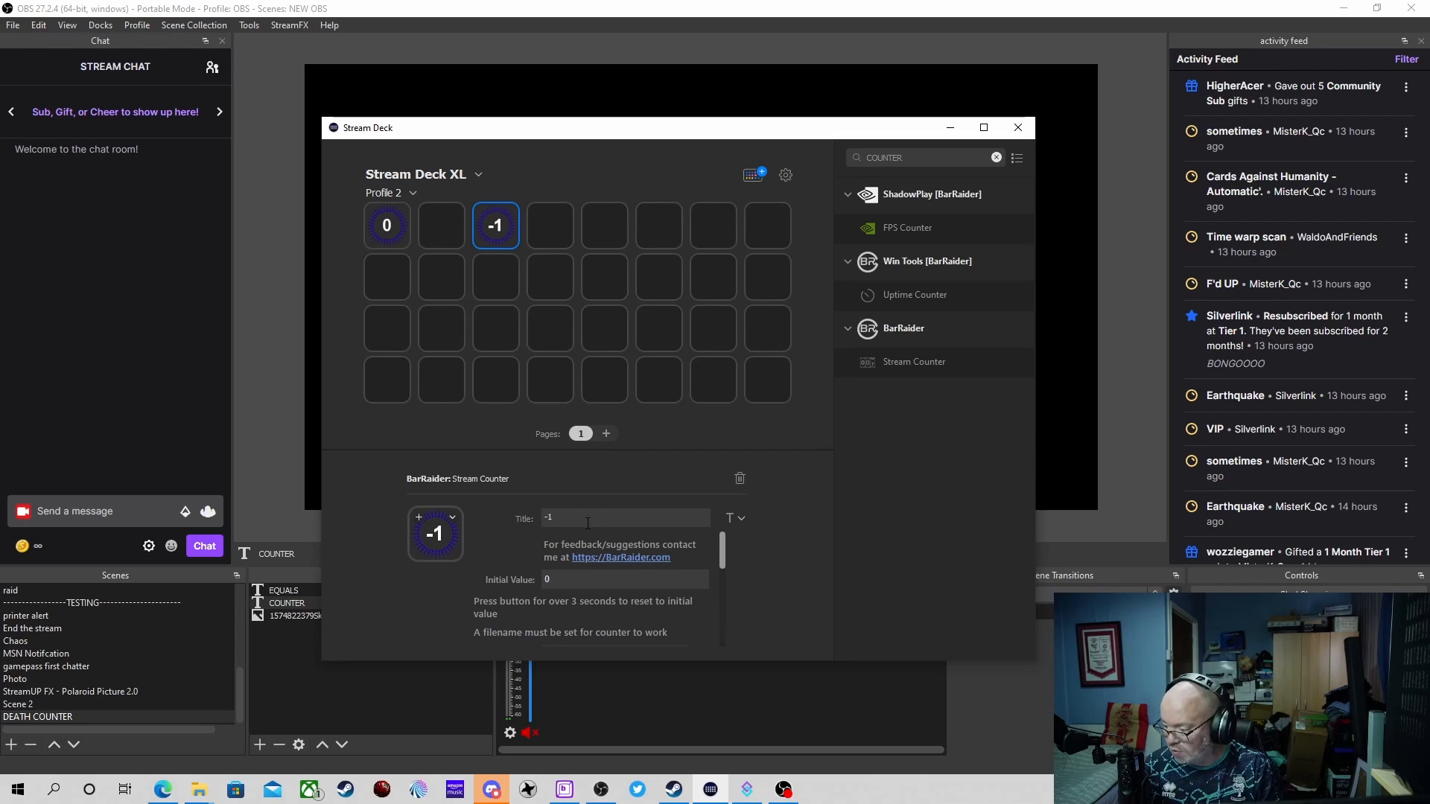
Give the first Stream Counter key the title +1 and minimize Stream Deck to return to OBS.
left_click(400, 243)
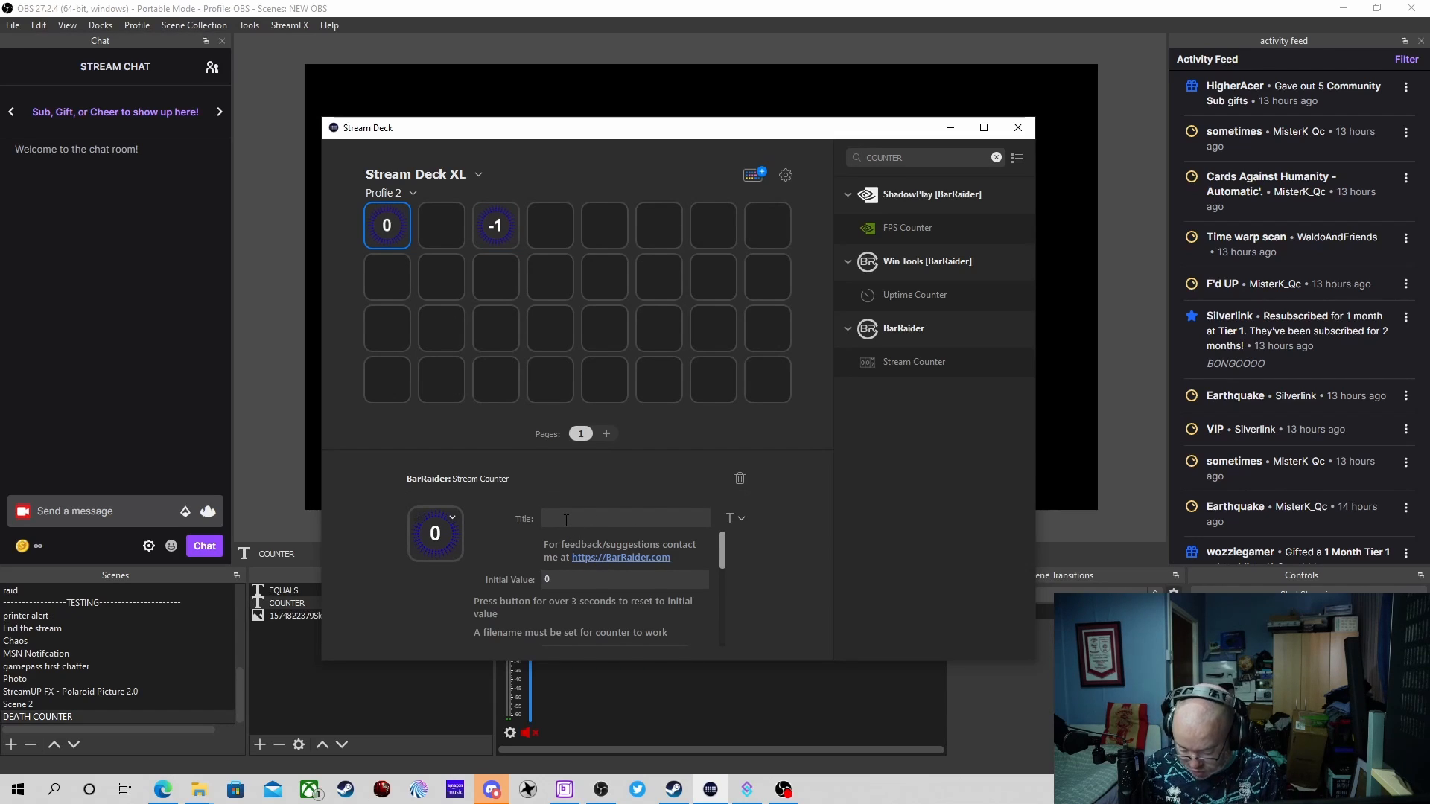
left_click(566, 519)
type("+1")
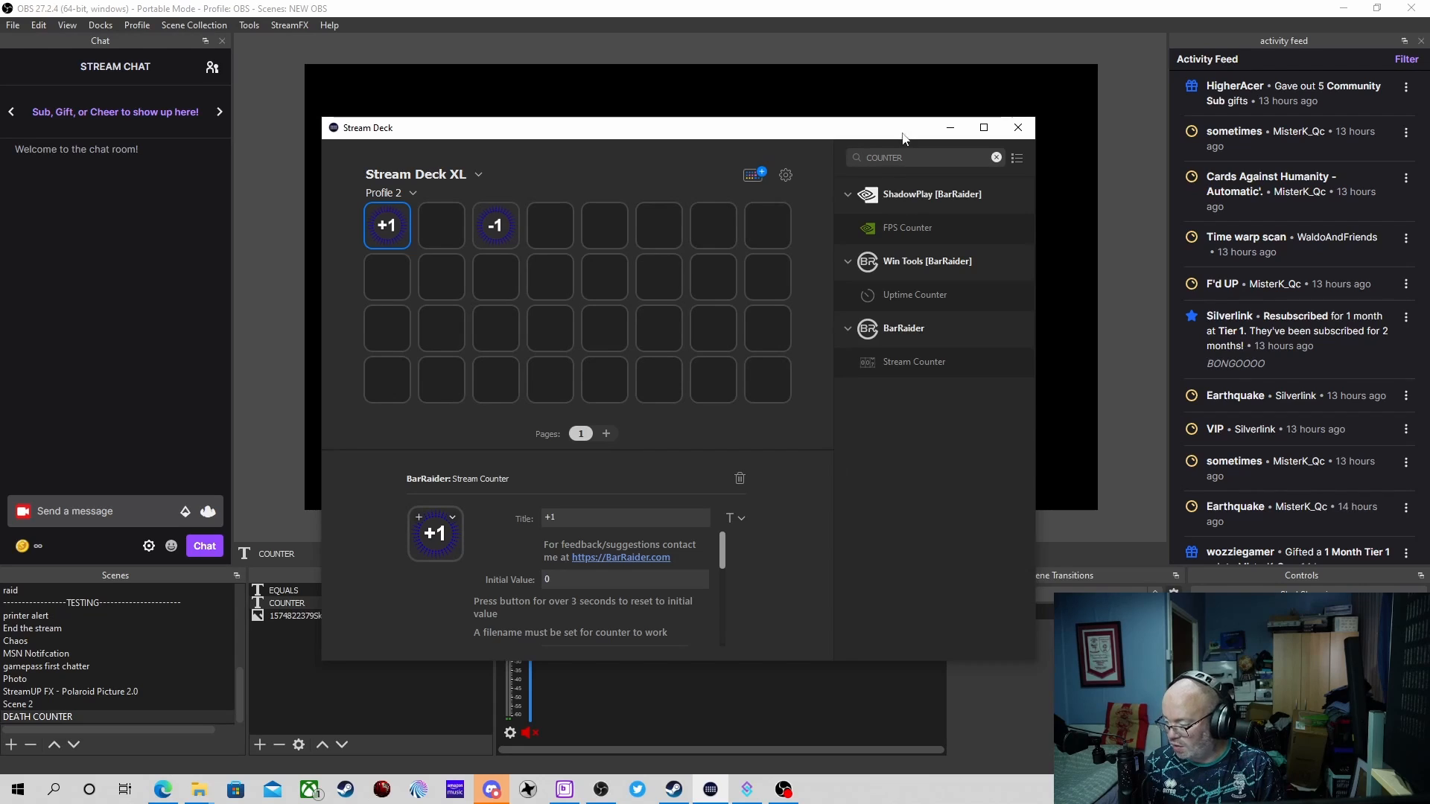
left_click(949, 128)
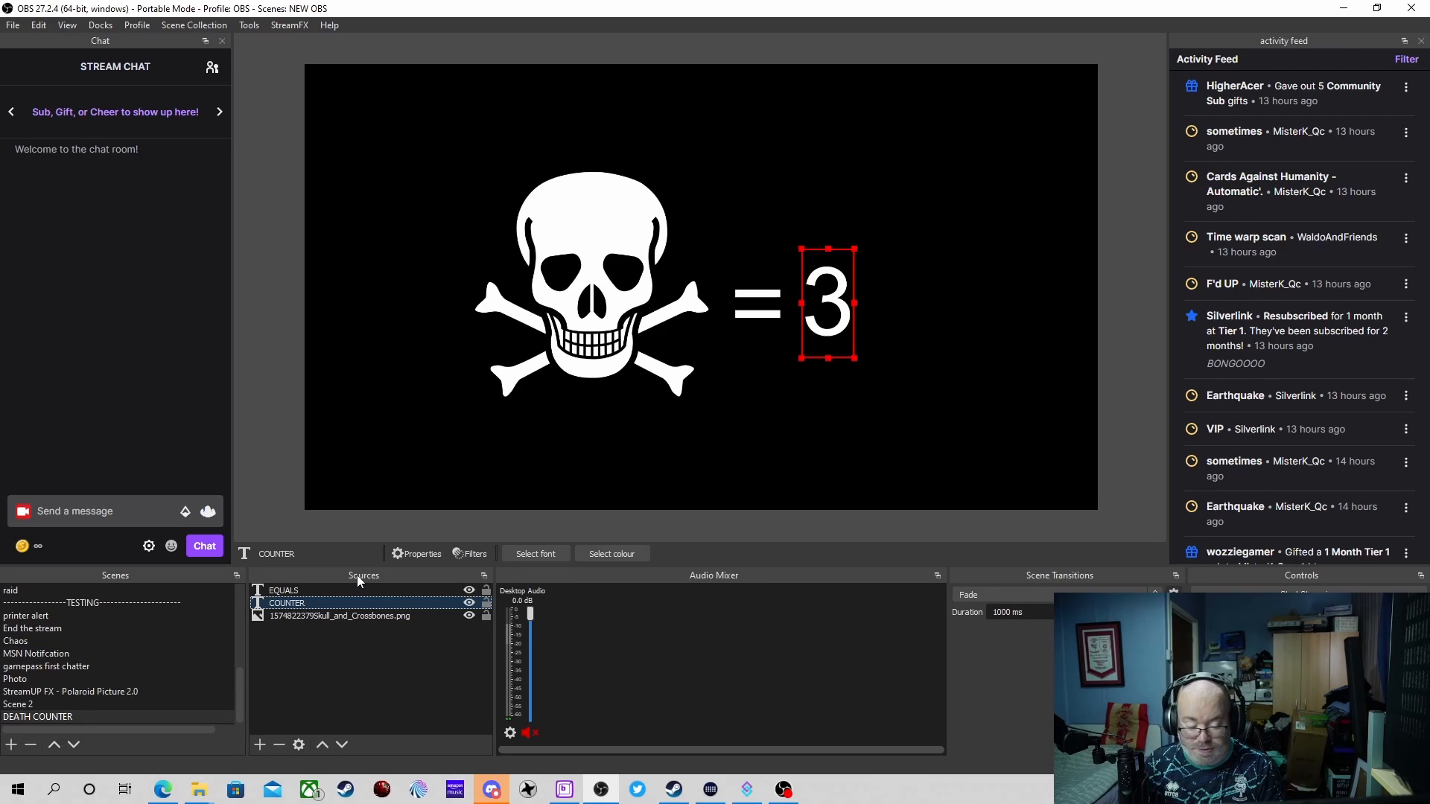
Add the existing DEATH COUNTER scene as a source in the Starting soon scene and shrink it to about two fifths of the canvas width.
scroll(100, 659, "up", 3)
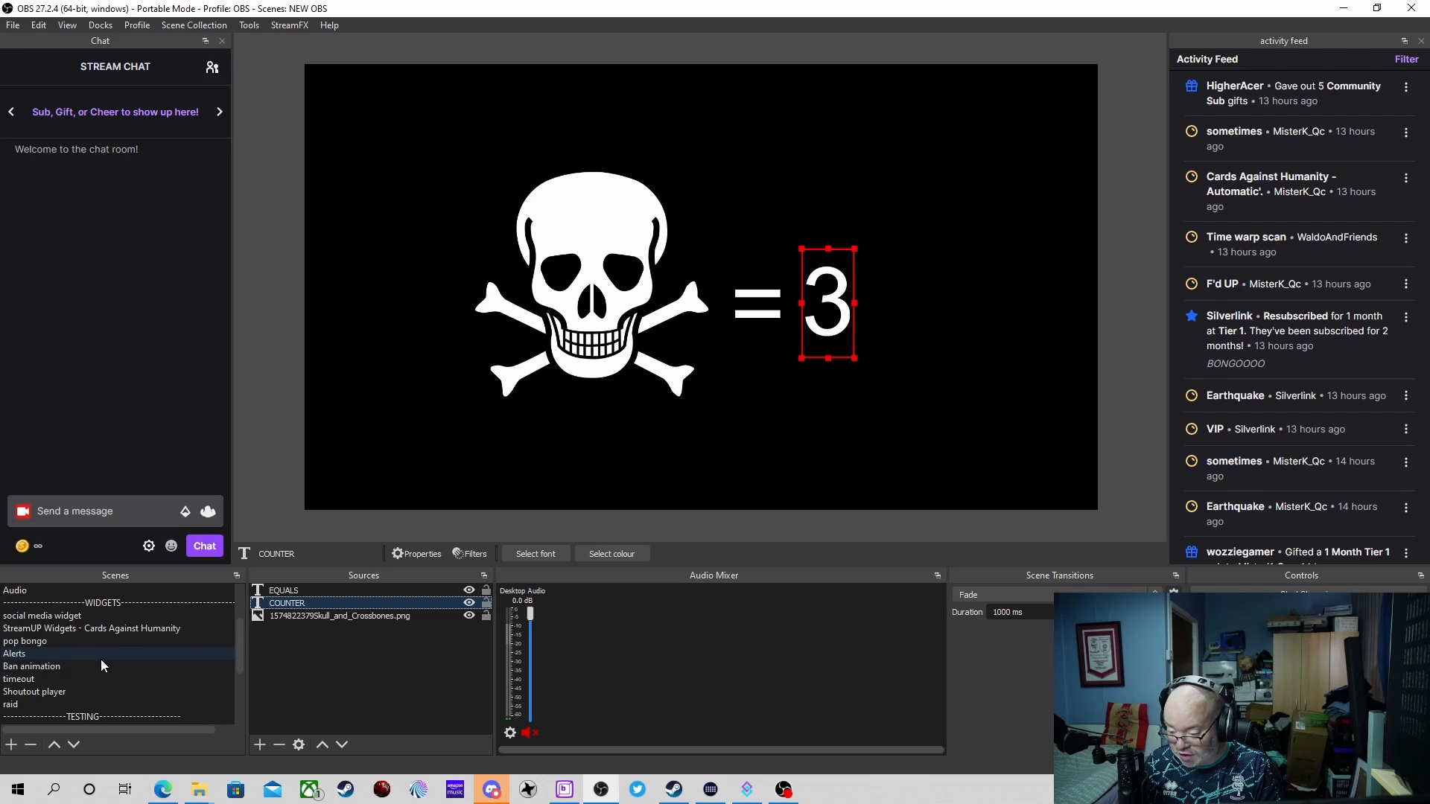
scroll(101, 659, "up", 2)
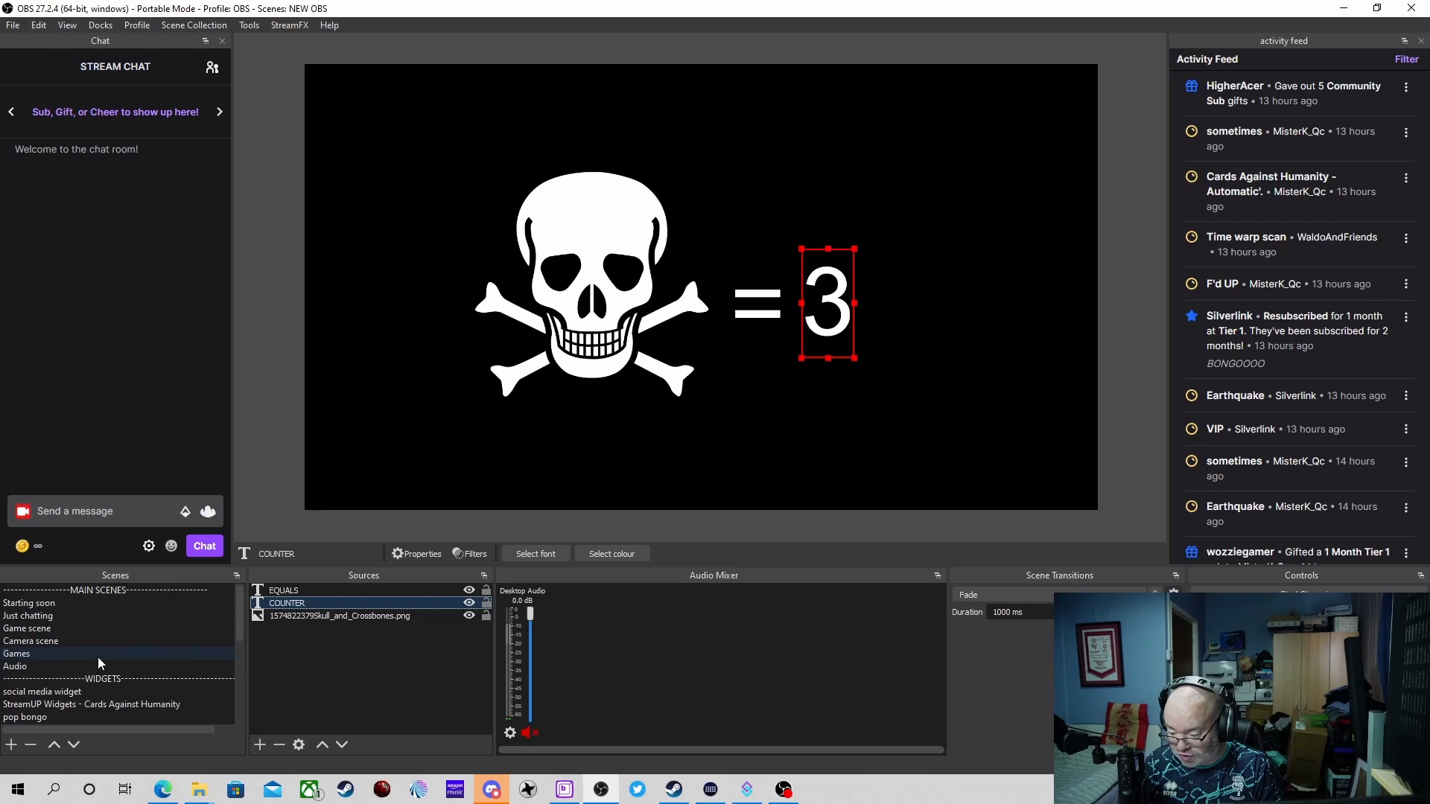
left_click(61, 604)
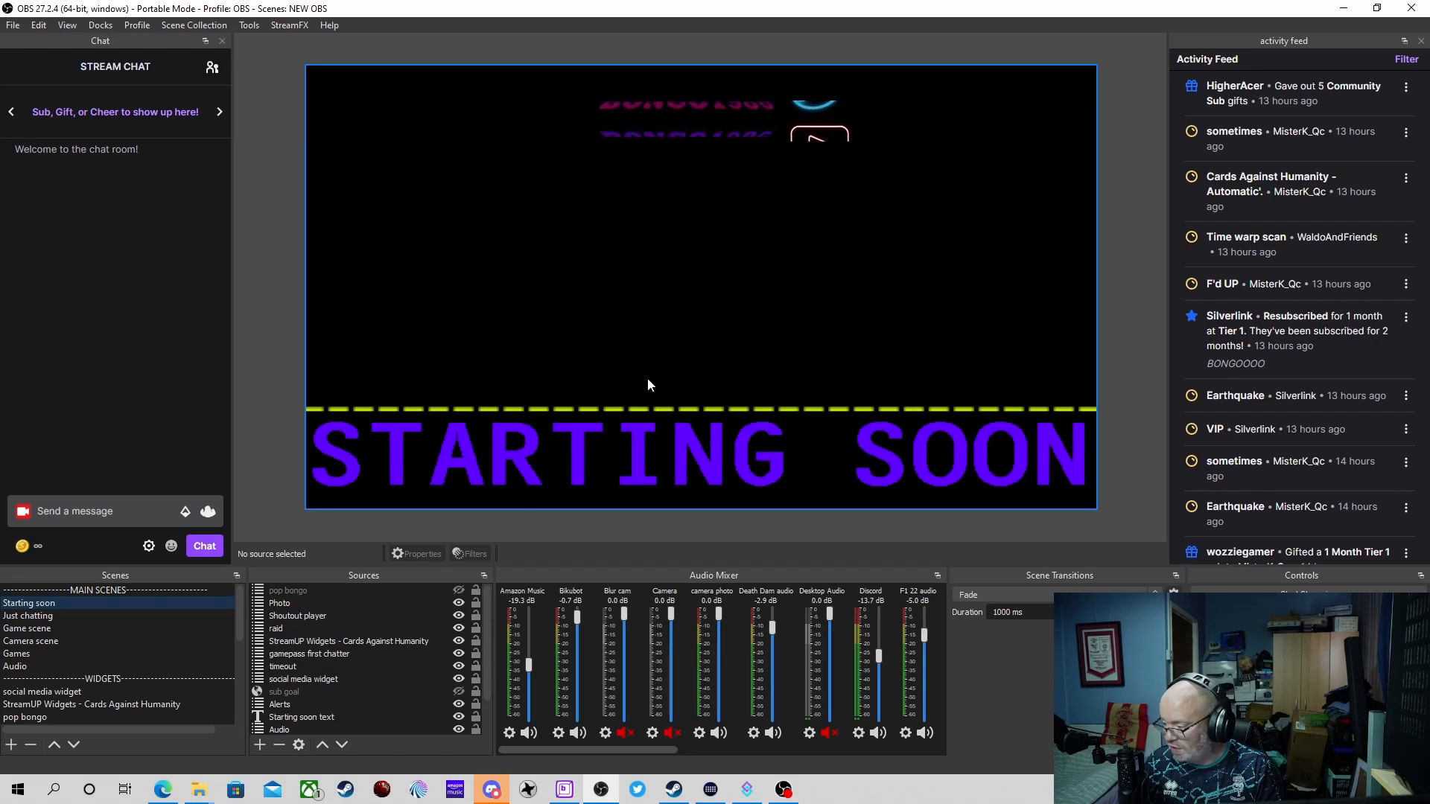
left_click(257, 745)
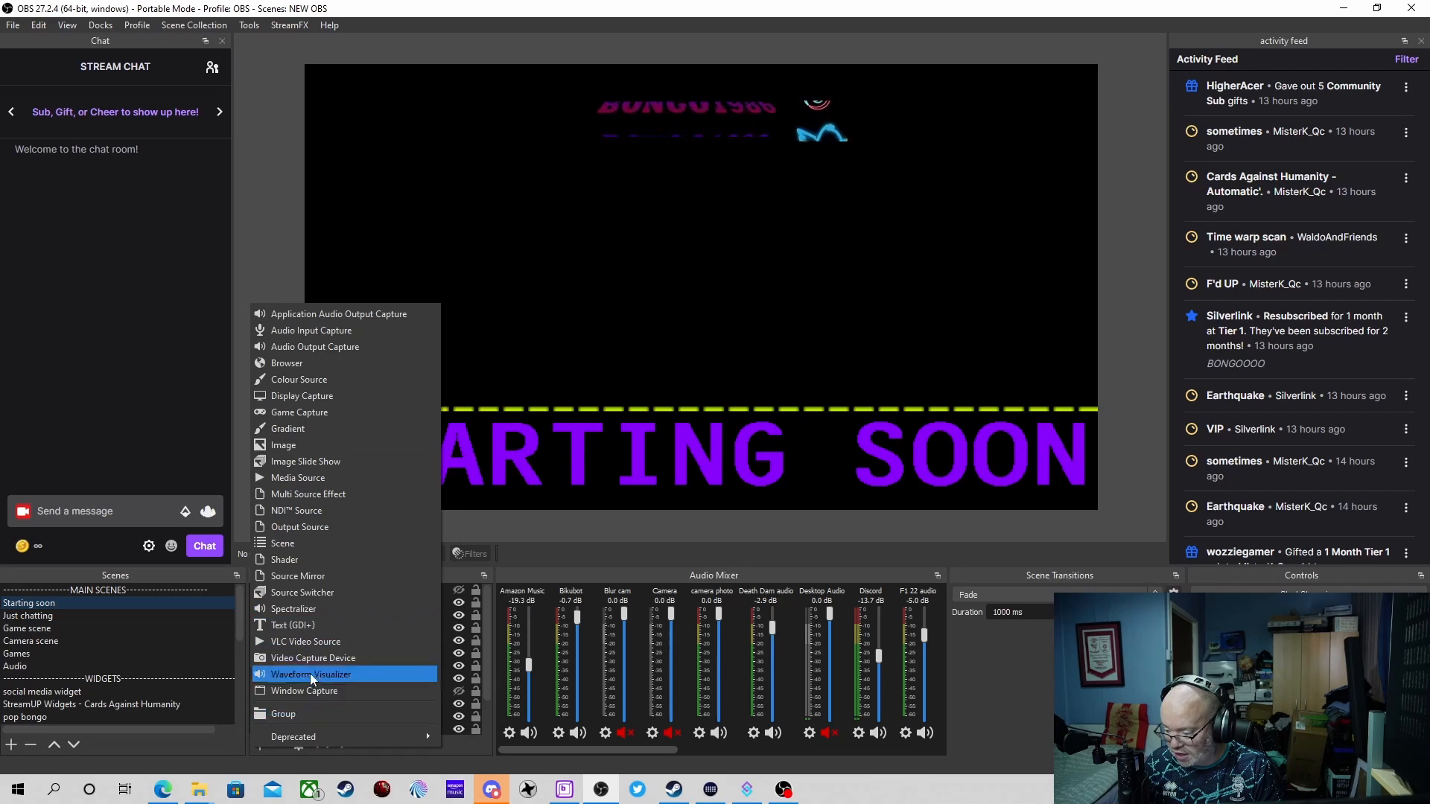
left_click(316, 546)
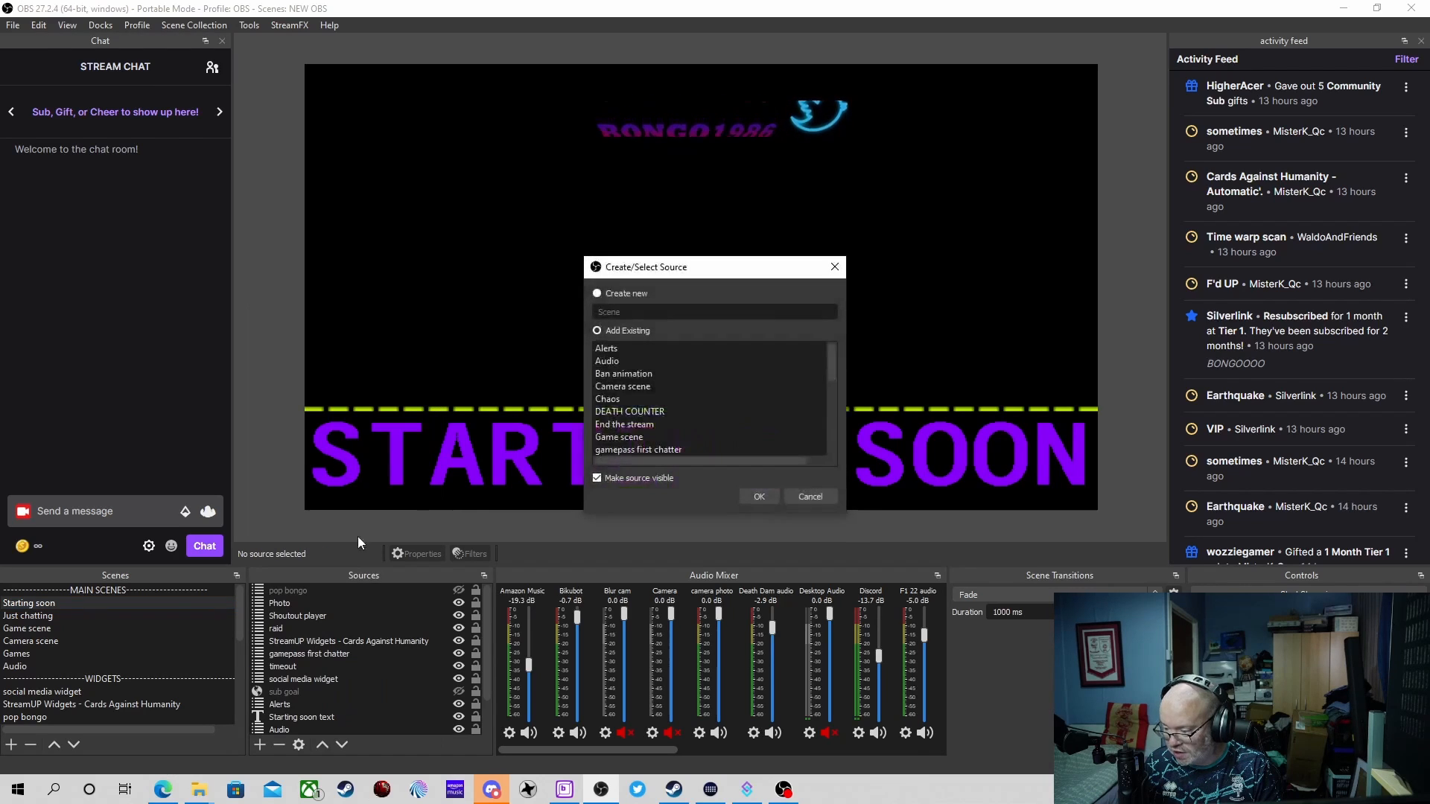
left_click(609, 411)
left_click(756, 495)
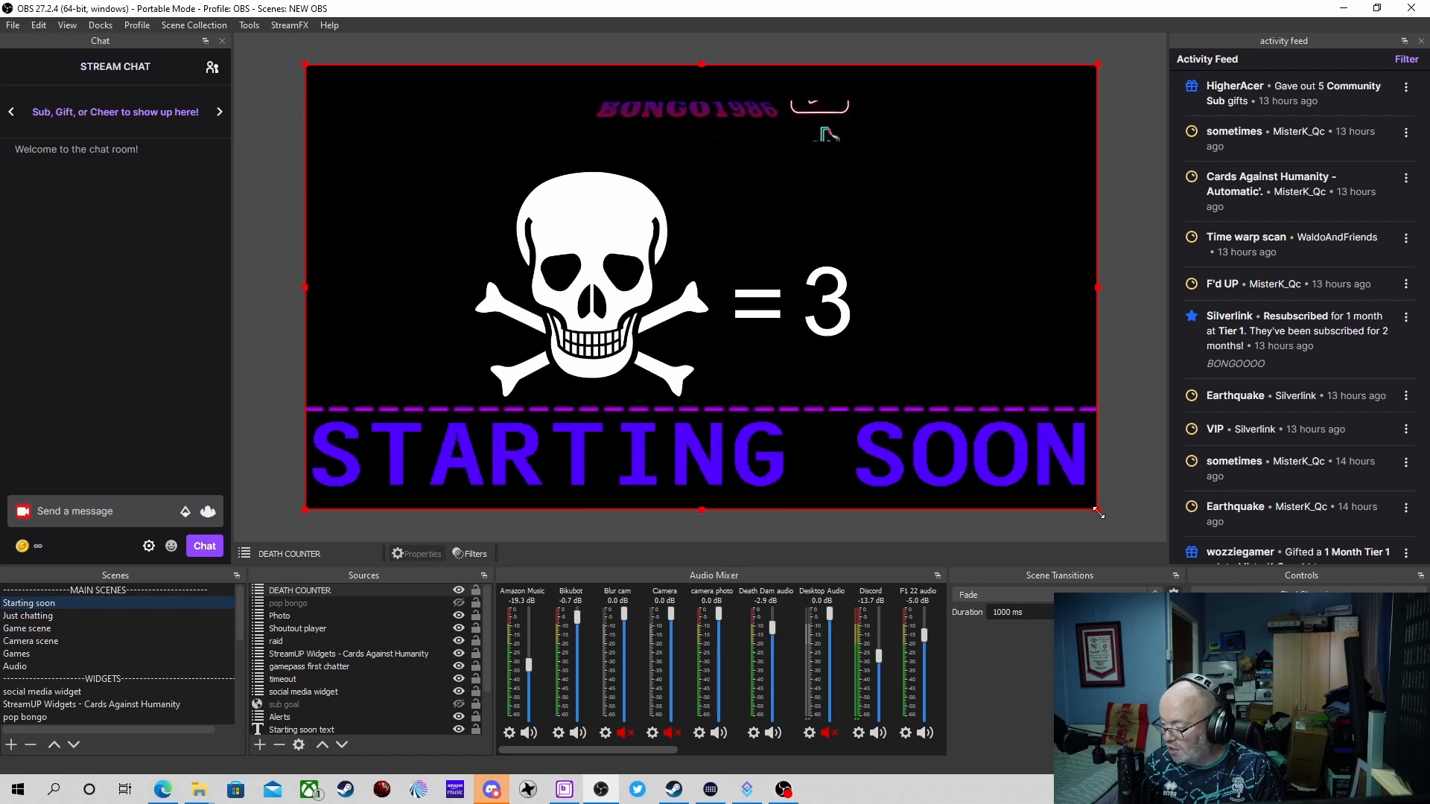
left_click_drag(1098, 512, 974, 365)
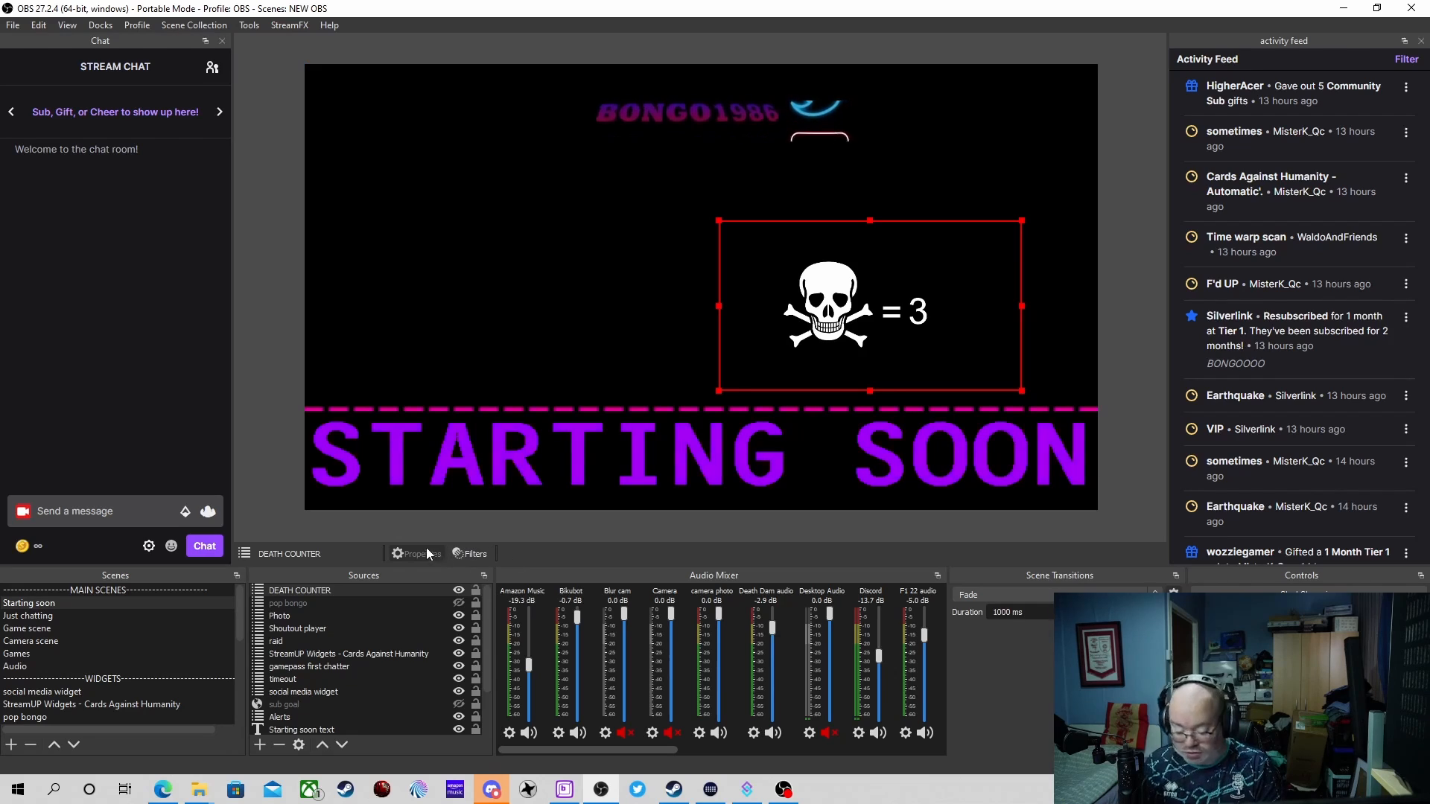
Remove the DEATH COUNTER source from the Starting soon scene.
right_click(342, 592)
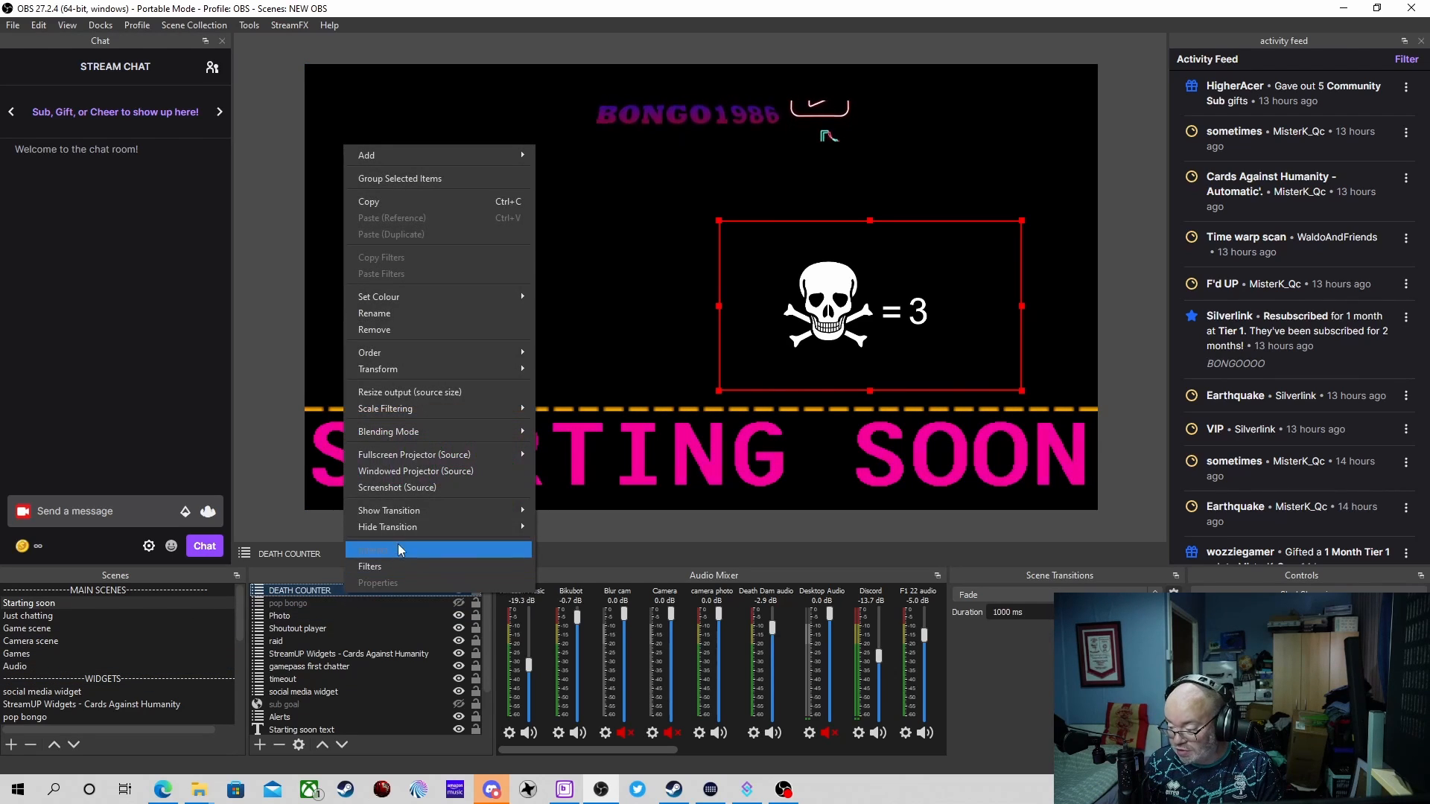
left_click(420, 330)
left_click(768, 415)
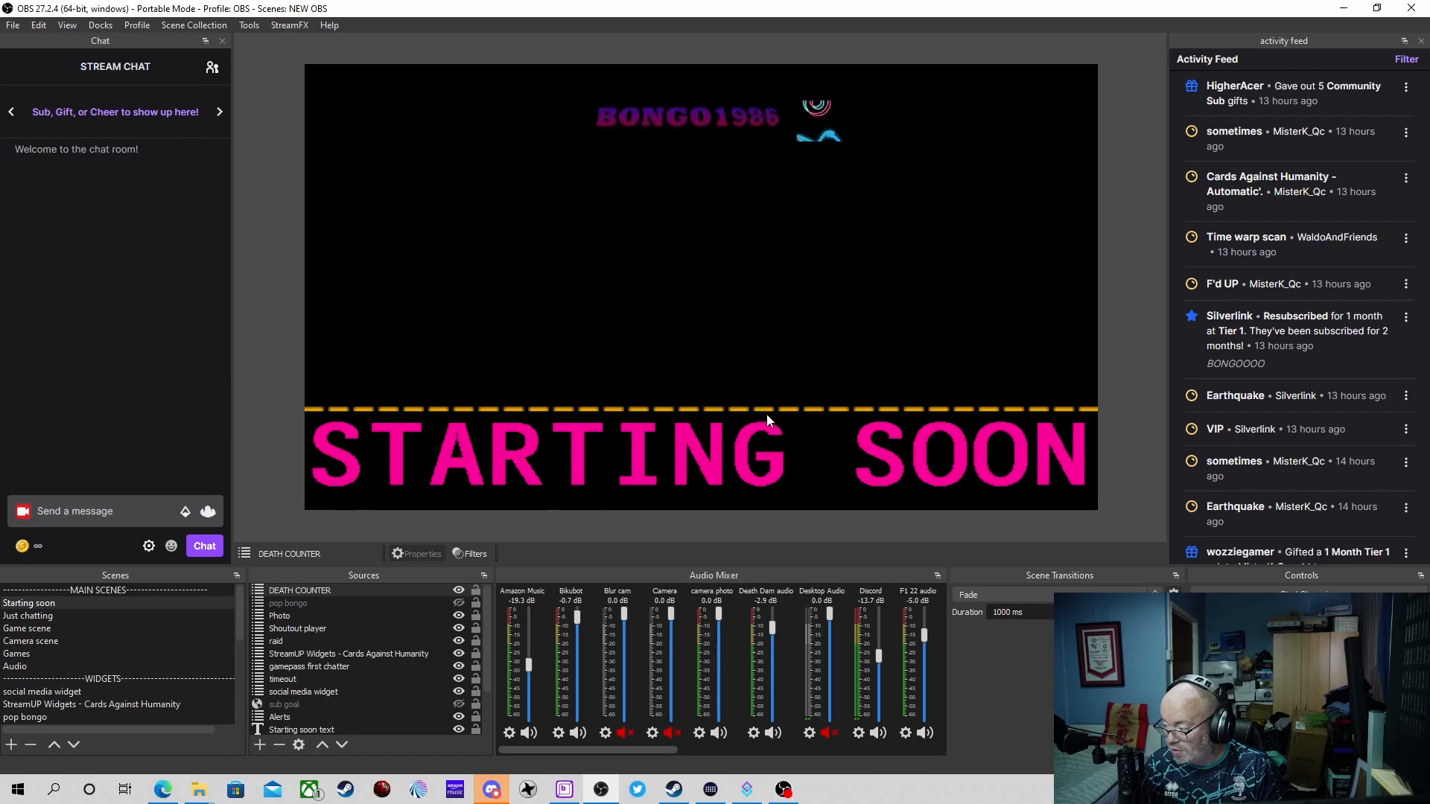